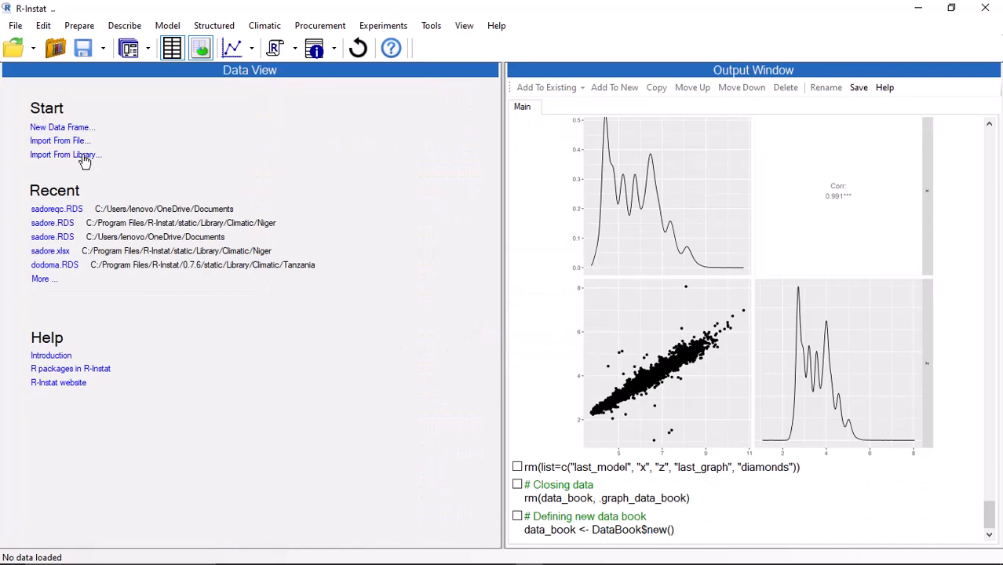
# Step: Start a library import from the Instat collection and browse to its Climatic folder
pyautogui.click(82, 154)
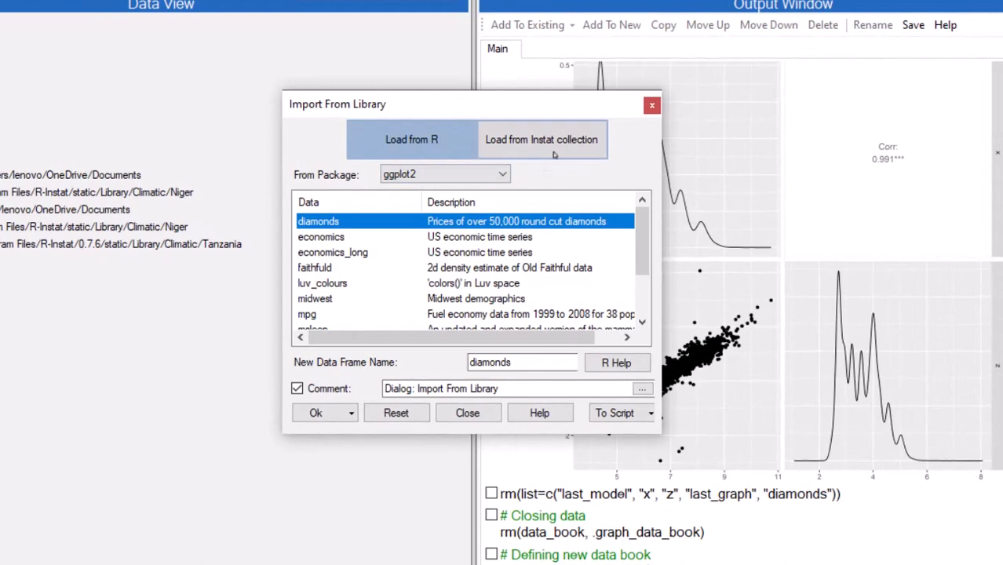
pyautogui.click(554, 153)
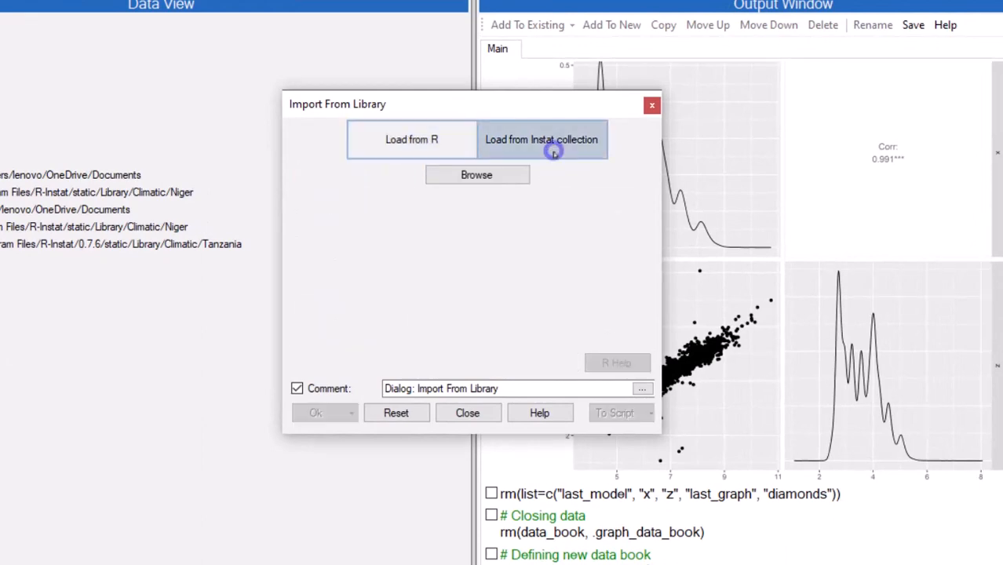
pyautogui.click(488, 179)
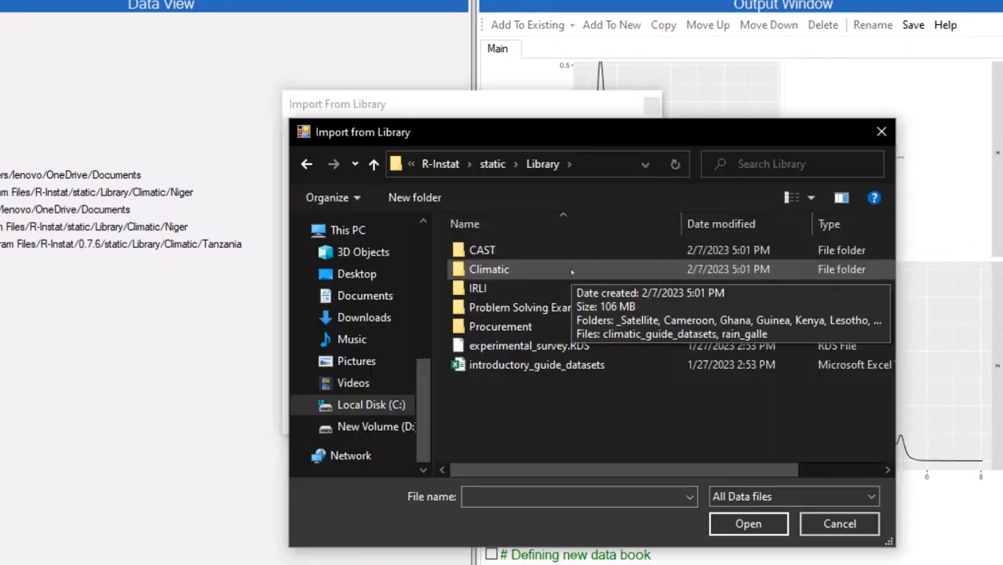
pyautogui.click(572, 270)
pyautogui.doubleClick(571, 269)
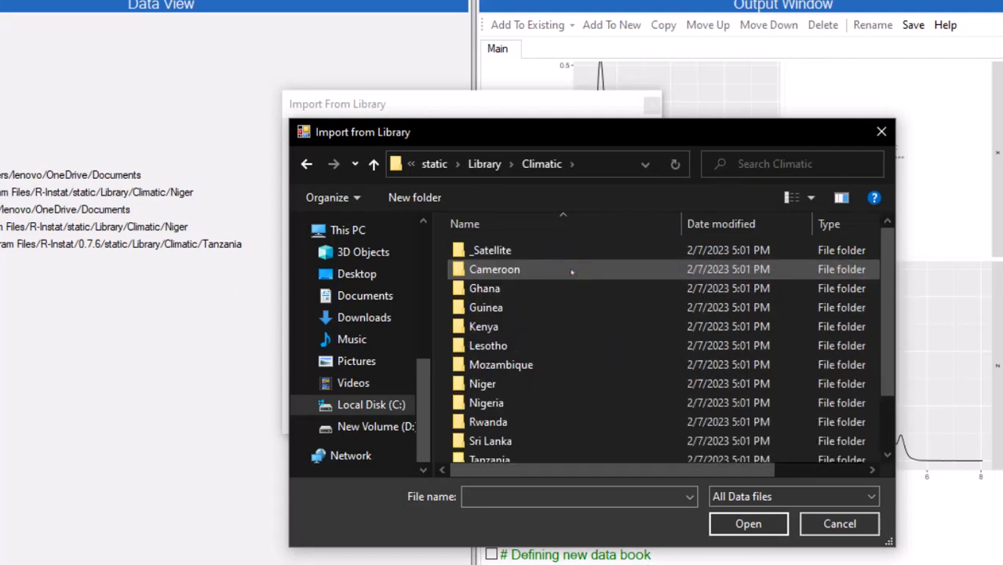
# Step: Import the dodoma sheet from the climatic_guide_datasets workbook as a data frame named dodoma
pyautogui.scroll(-2, 549, 361)
pyautogui.click(526, 434)
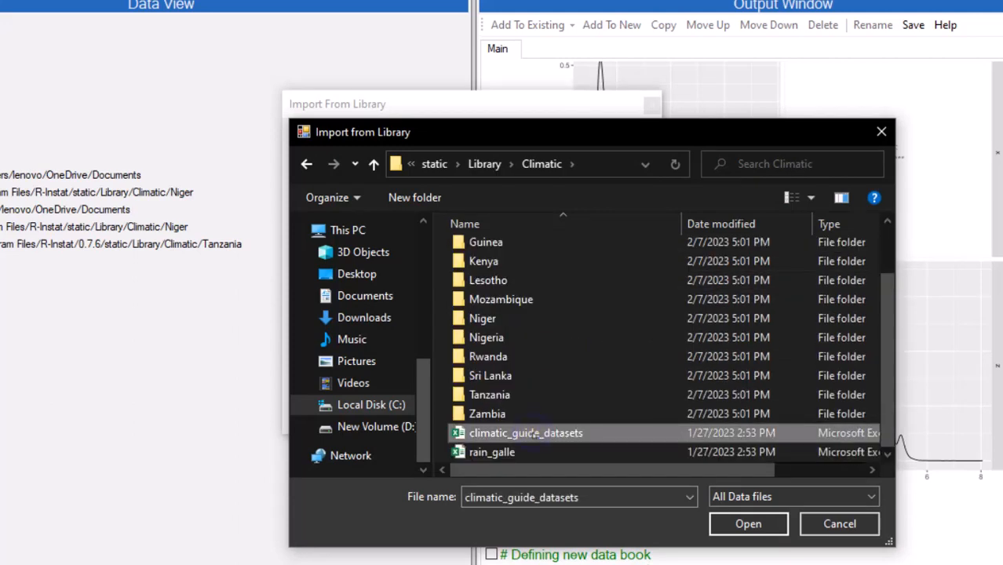
pyautogui.click(746, 526)
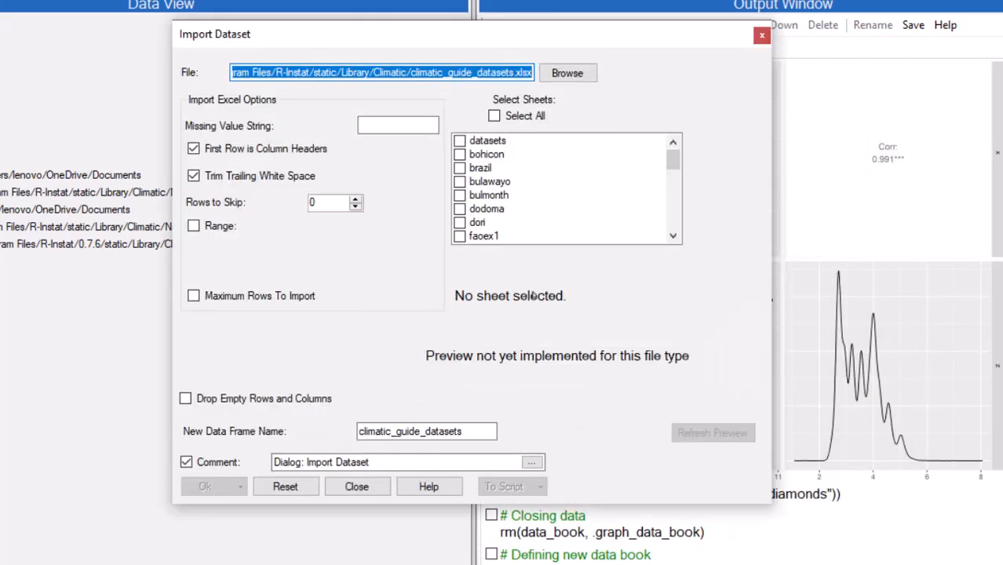
pyautogui.click(458, 209)
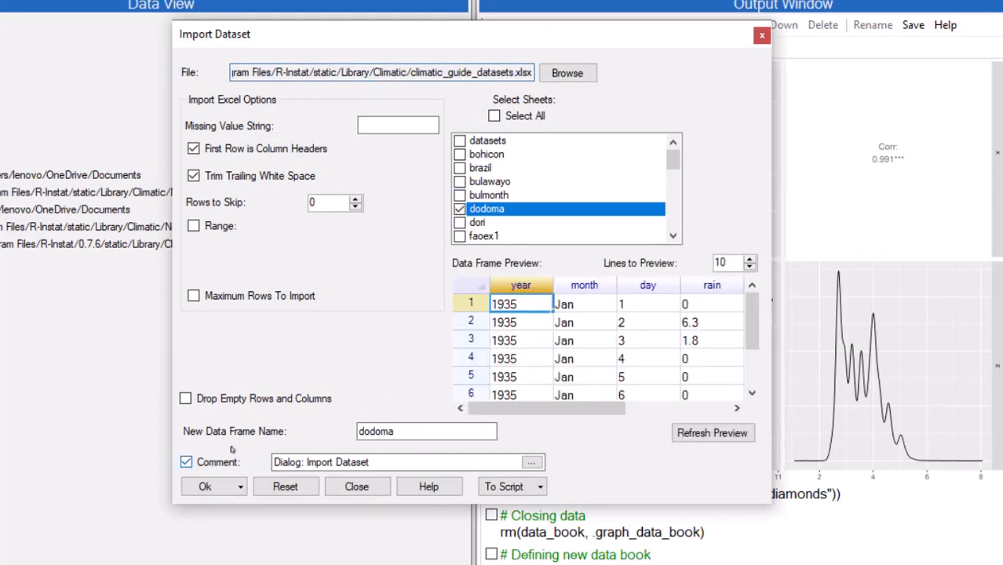
pyautogui.click(206, 487)
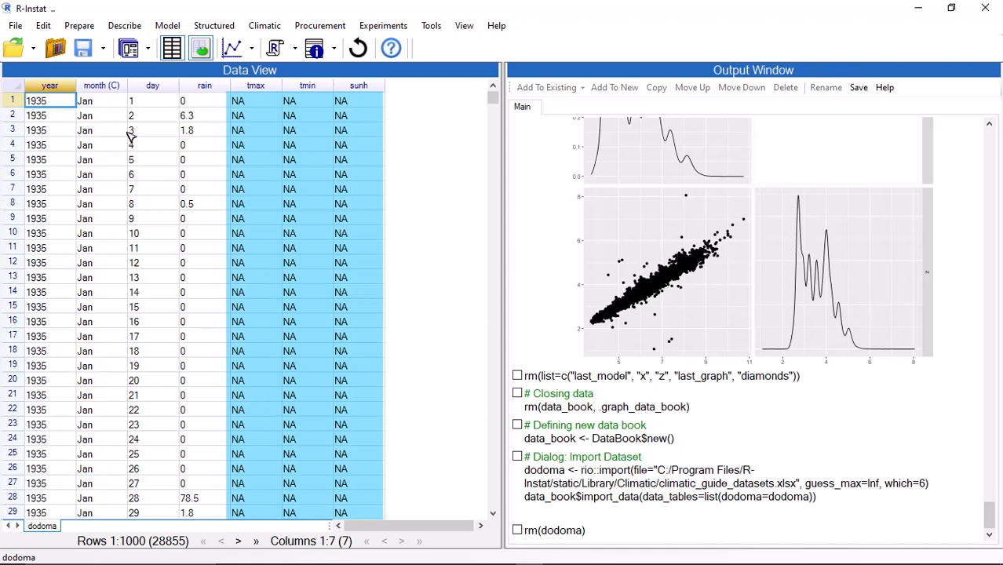
# Step: Run a default One Variable Summarise on all variables of the dodoma data frame
pyautogui.click(79, 25)
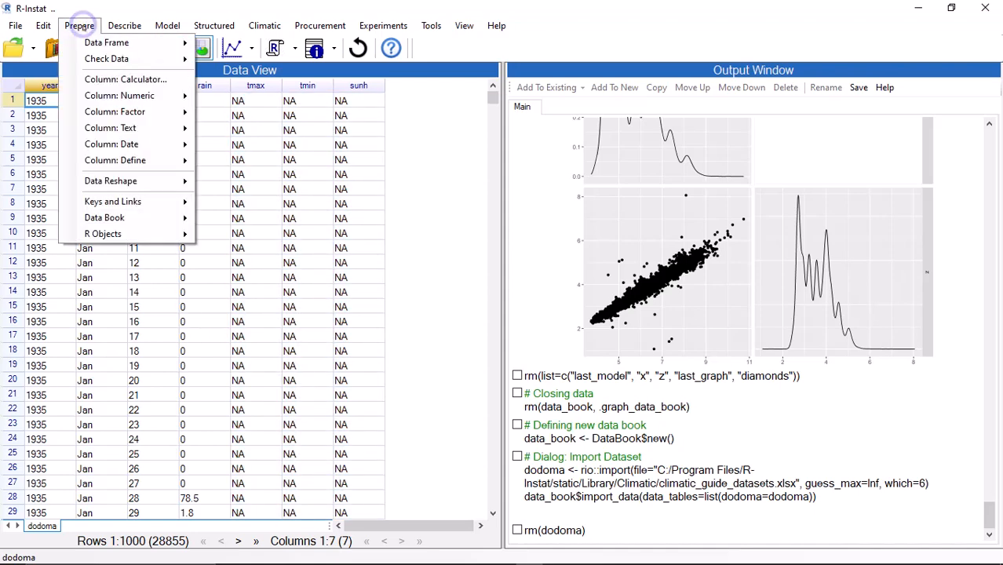
pyautogui.moveTo(108, 60)
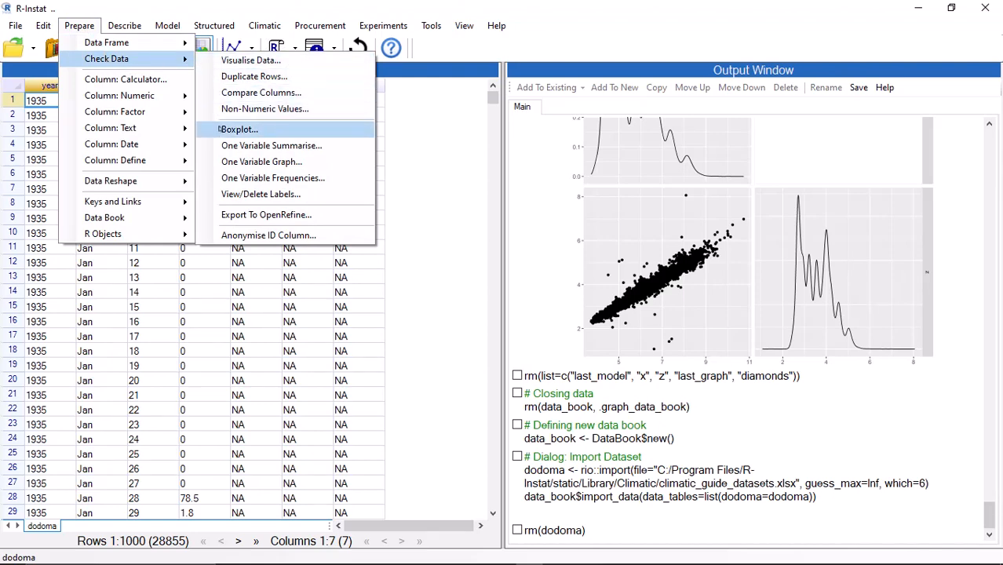
pyautogui.click(219, 146)
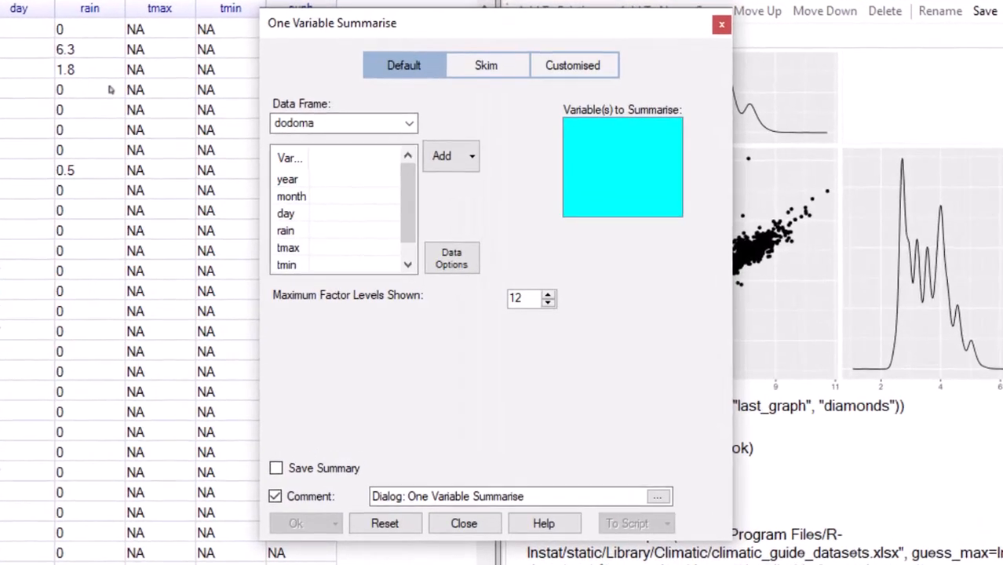
pyautogui.click(472, 157)
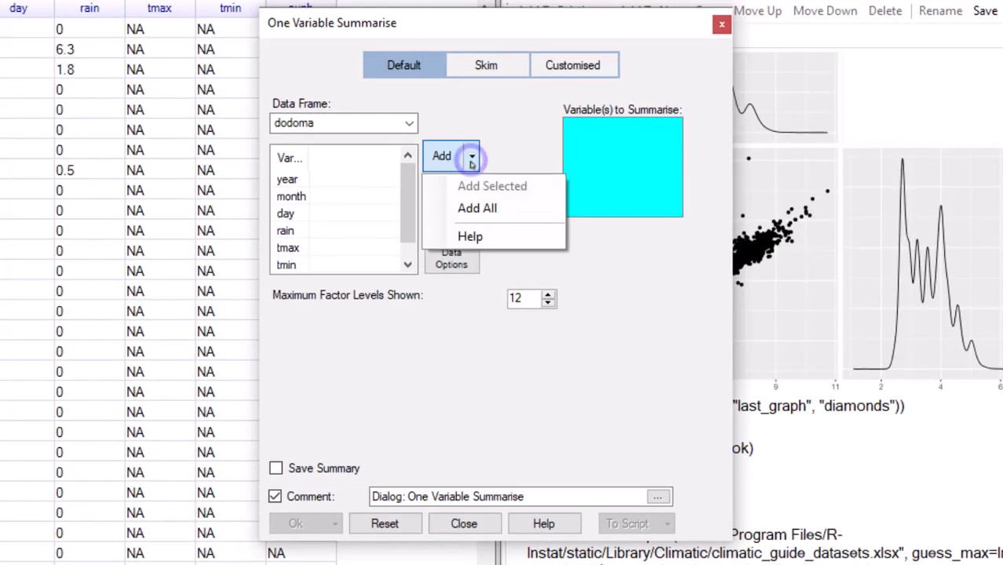
pyautogui.click(473, 209)
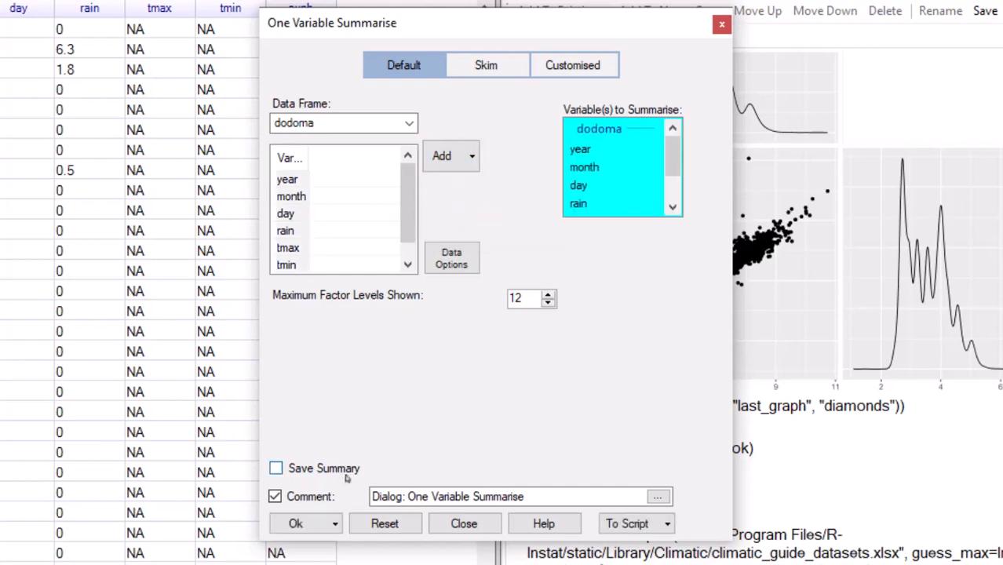
pyautogui.click(307, 524)
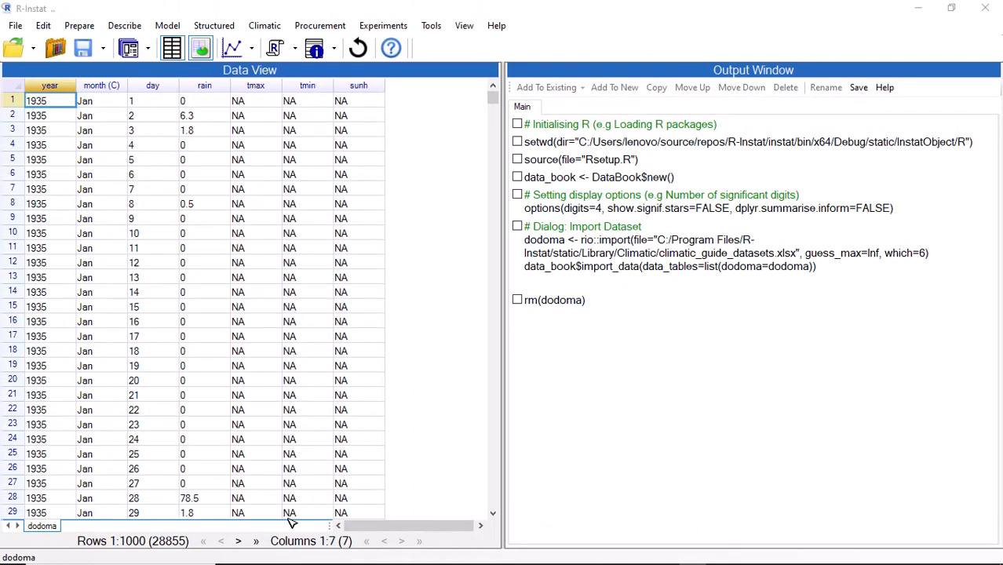
# Step: Page through the dodoma data to rows 8001:9000 and examine where the tmax and tmin records begin
pyautogui.click(239, 543)
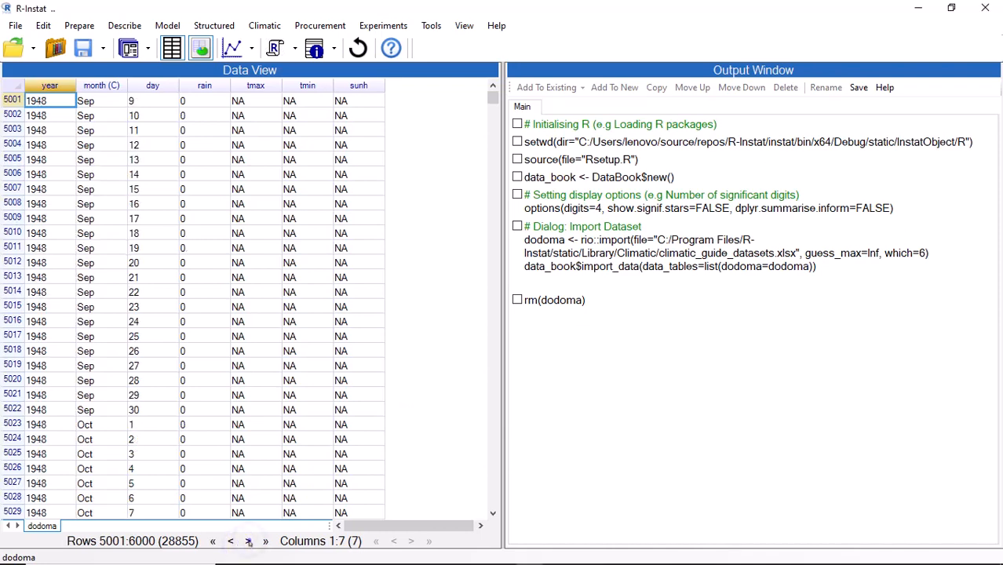
pyautogui.click(248, 542)
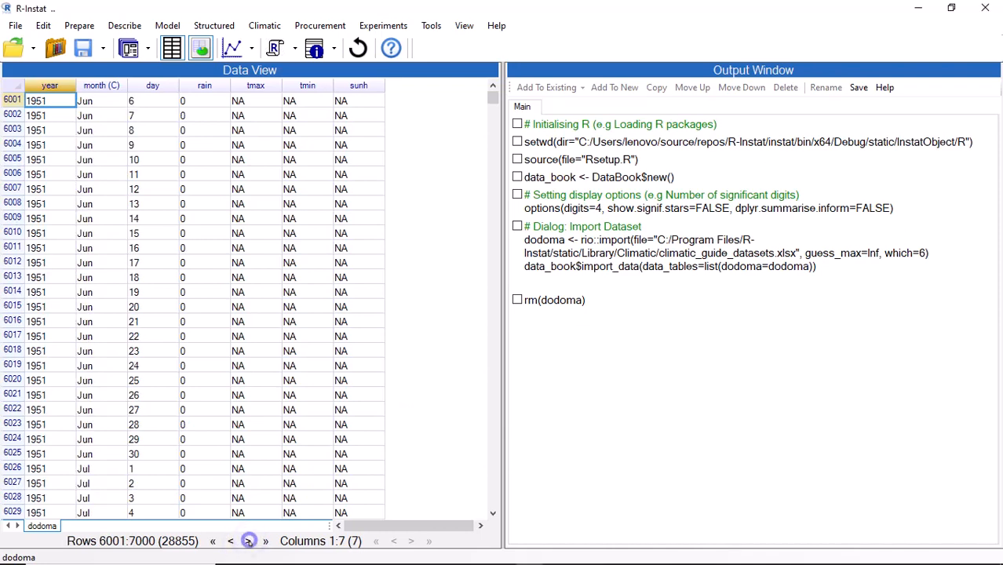
pyautogui.click(248, 542)
pyautogui.click(248, 542)
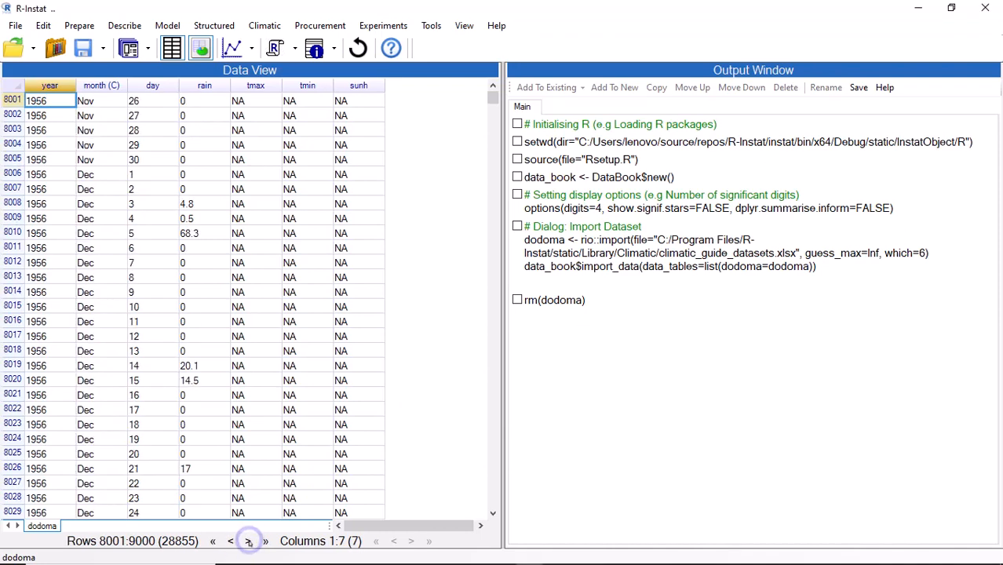
pyautogui.moveTo(493, 99); pyautogui.dragTo(518, 273)
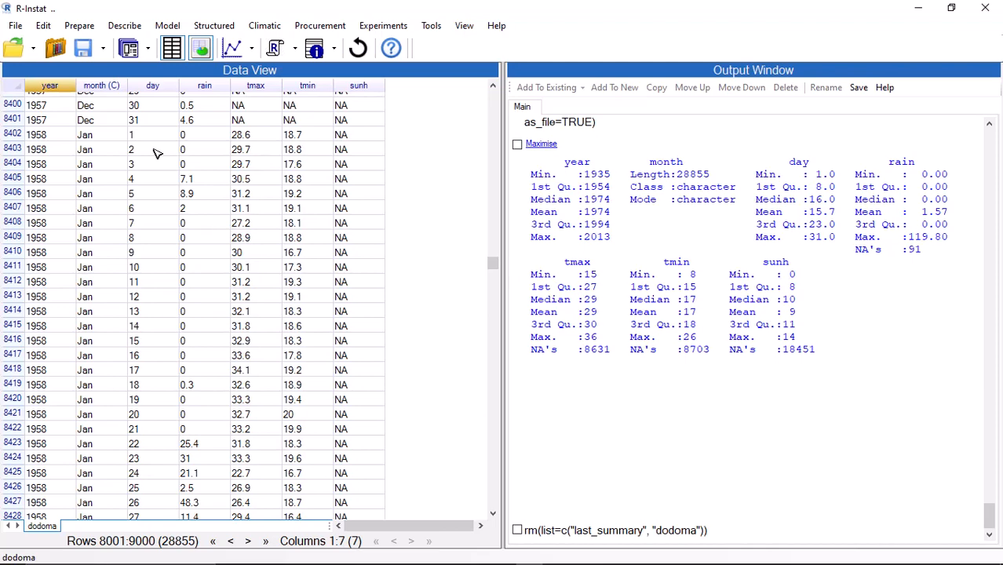
# Step: Start defining a new row filter for the dodoma data frame with year as the filter variable
pyautogui.rightClick(55, 143)
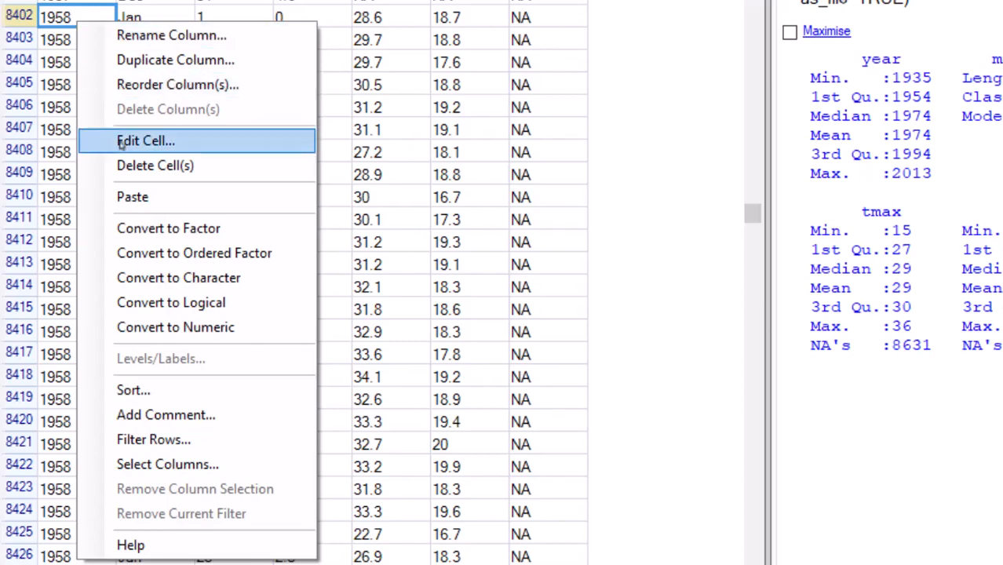
pyautogui.click(184, 440)
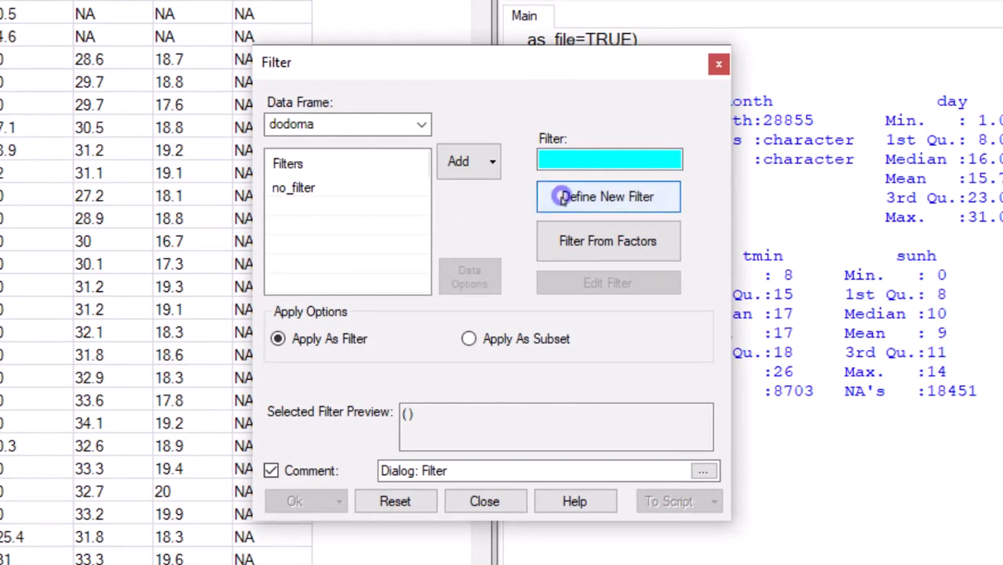
pyautogui.click(564, 198)
pyautogui.click(79, 155)
pyautogui.doubleClick(85, 155)
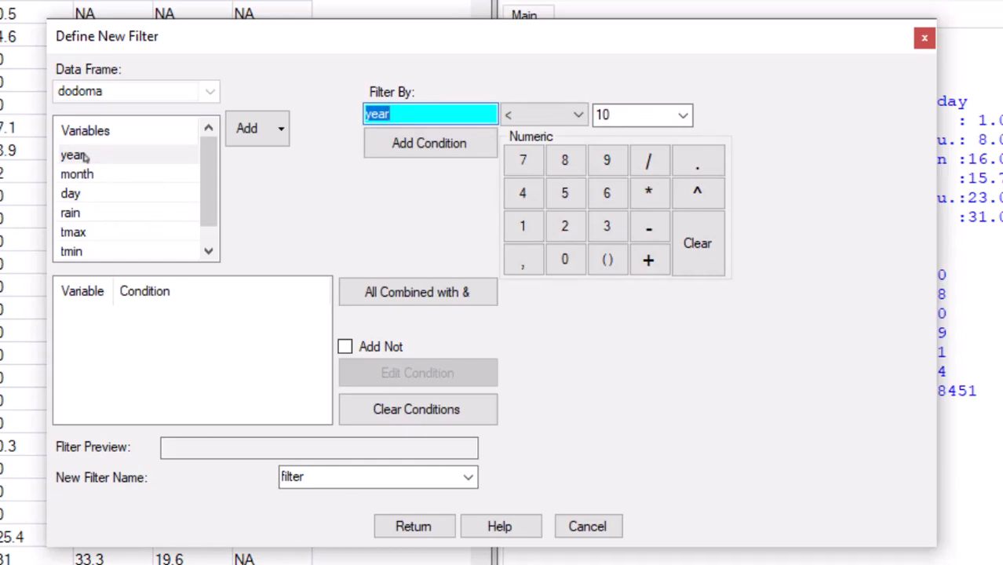
# Step: Add the condition year > 1957 and apply it to dodoma as a filter
pyautogui.click(578, 116)
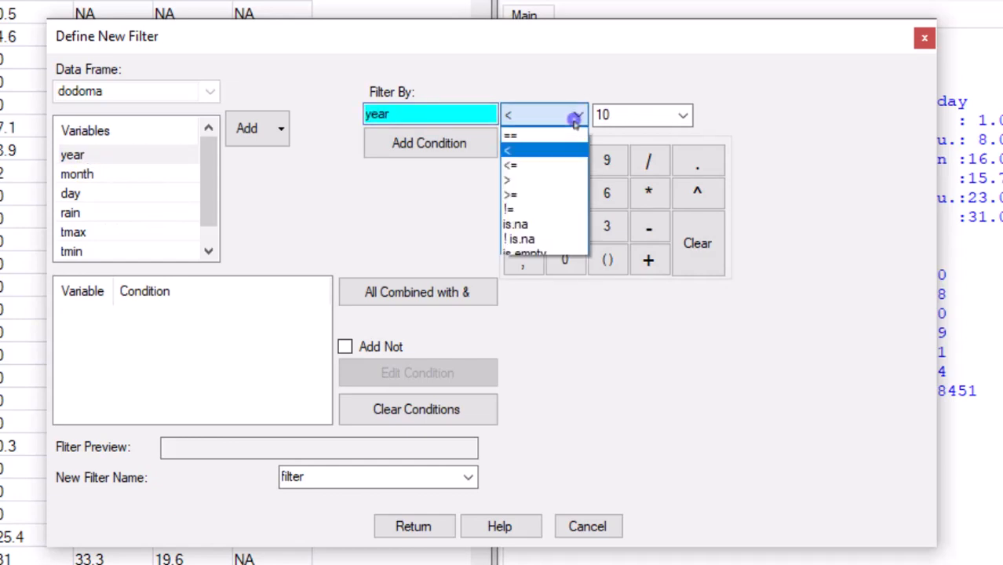
pyautogui.click(561, 179)
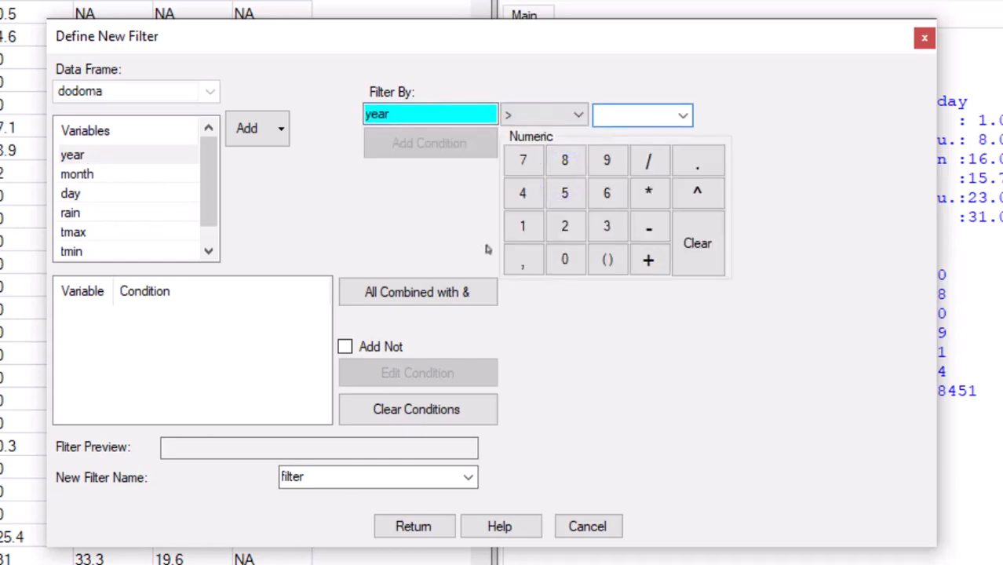
pyautogui.click(522, 226)
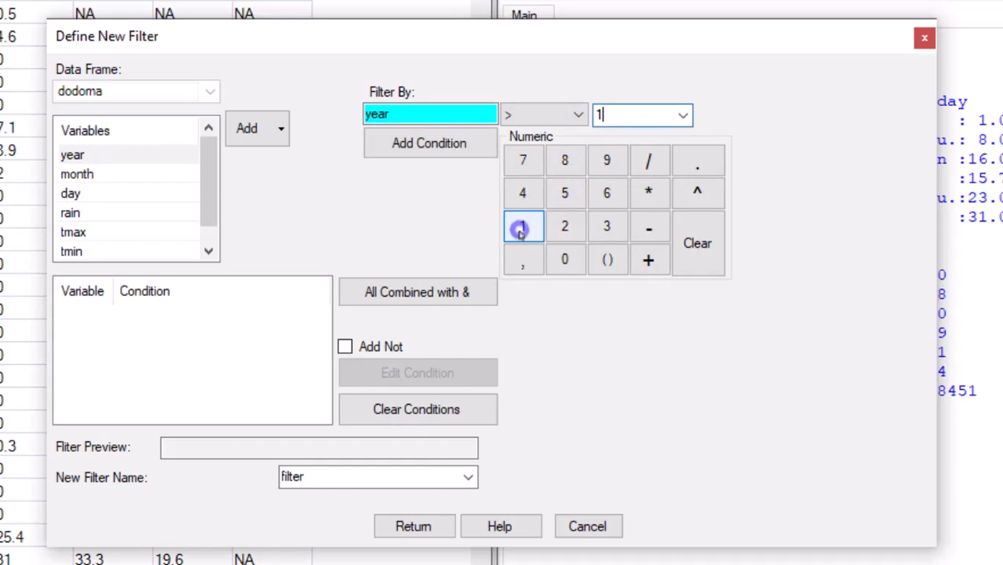
pyautogui.click(607, 163)
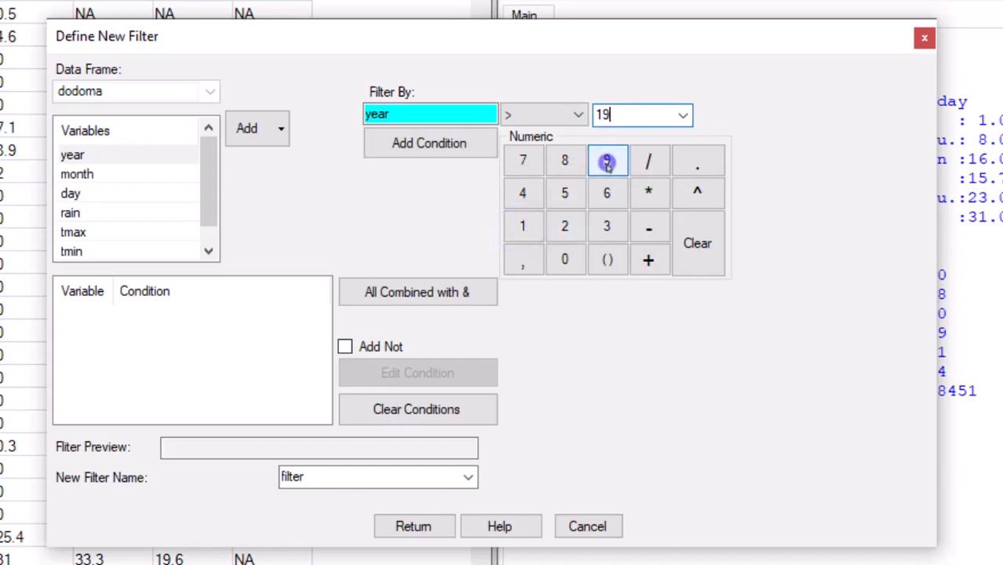
pyautogui.click(522, 165)
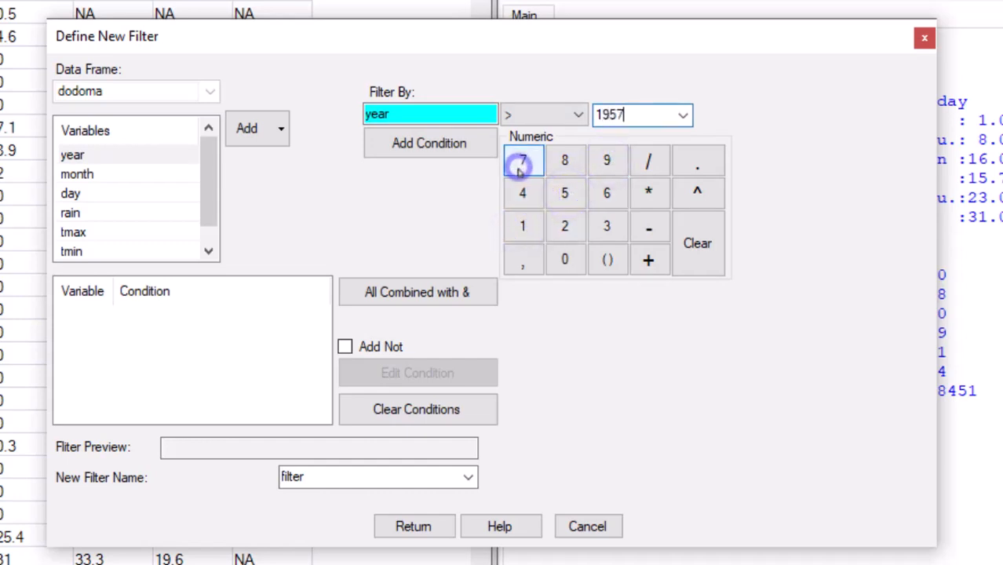
pyautogui.click(456, 144)
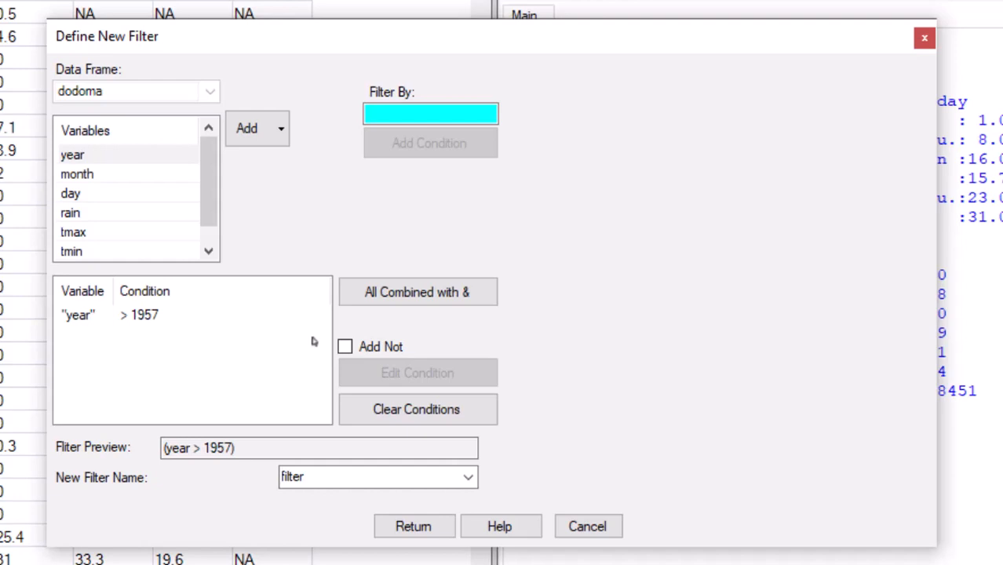
pyautogui.click(414, 526)
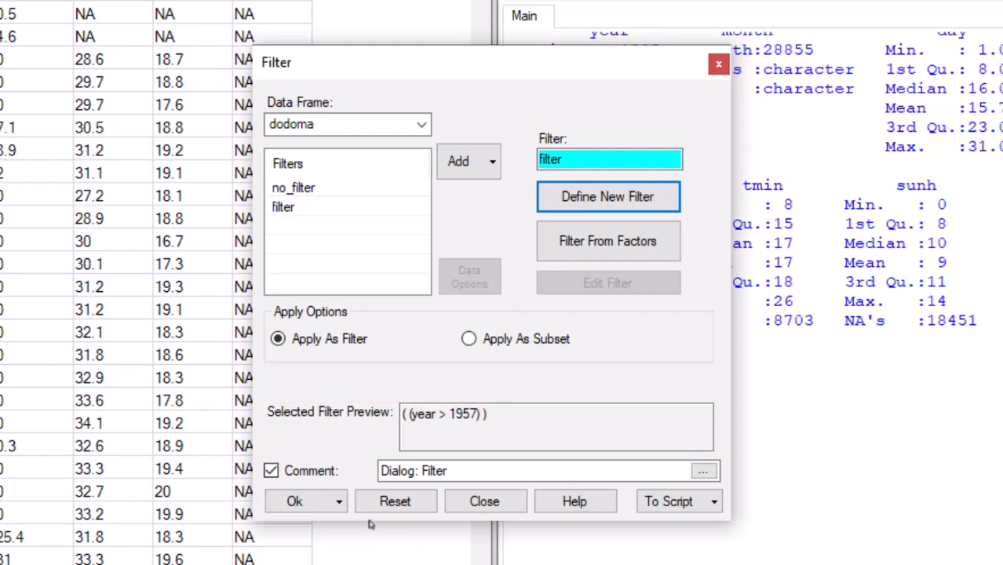
pyautogui.click(311, 503)
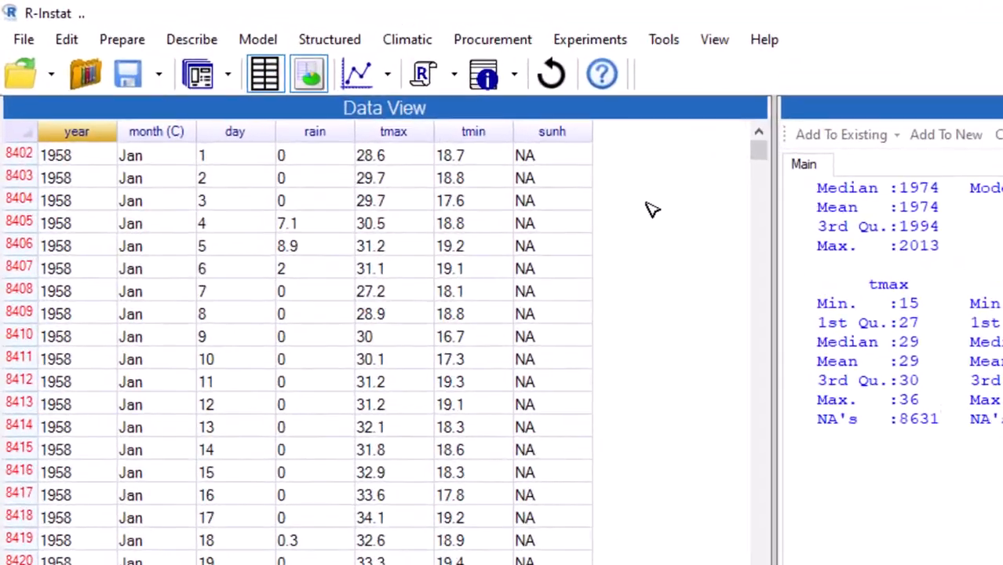
# Step: Rerun One Variable Summarise on all variables of the filtered dodoma data
pyautogui.click(147, 49)
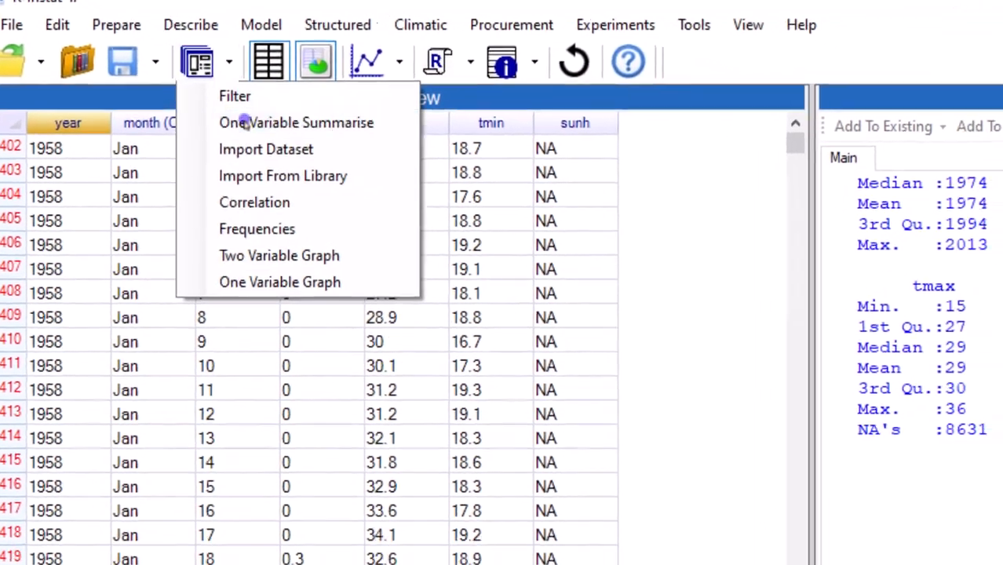
pyautogui.click(255, 149)
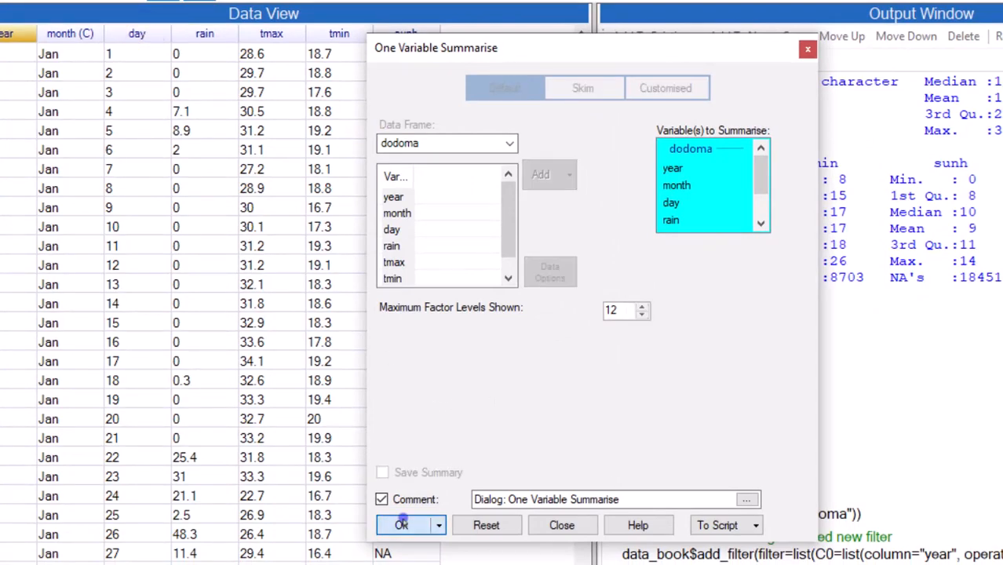
pyautogui.click(392, 525)
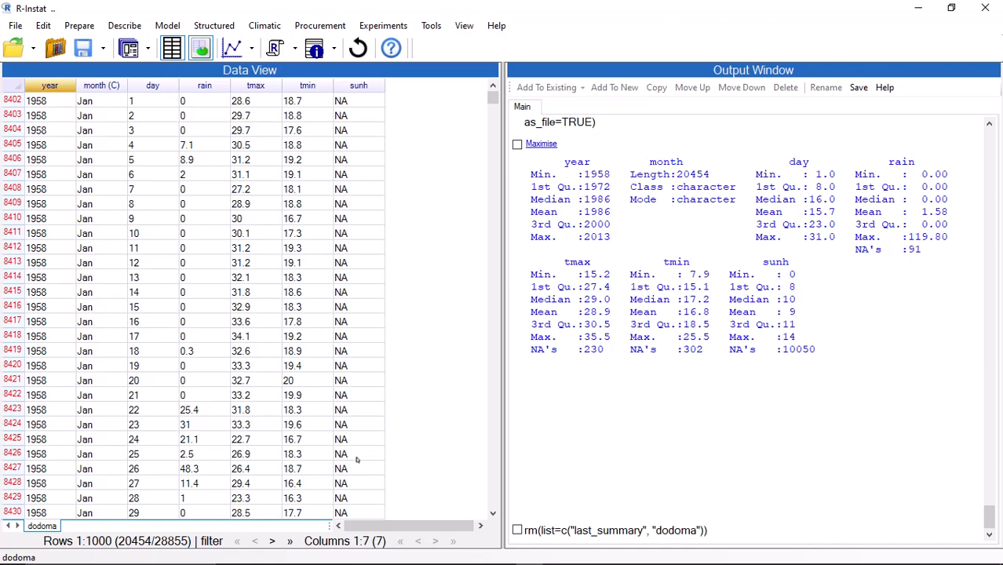
# Step: Set up Column Summaries on the dodoma data frame for tmin and tmax, summarised by year
pyautogui.click(79, 25)
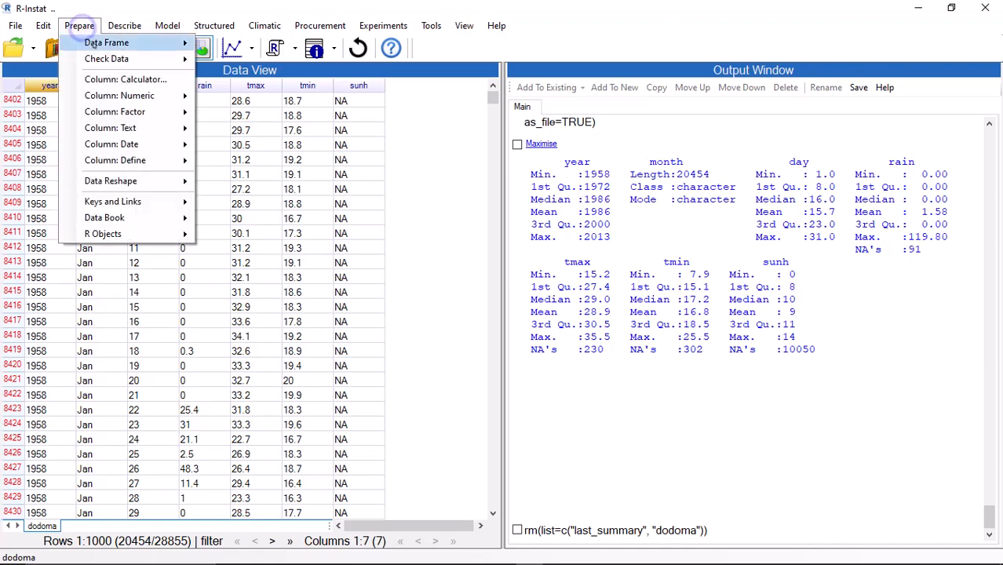
pyautogui.moveTo(132, 186)
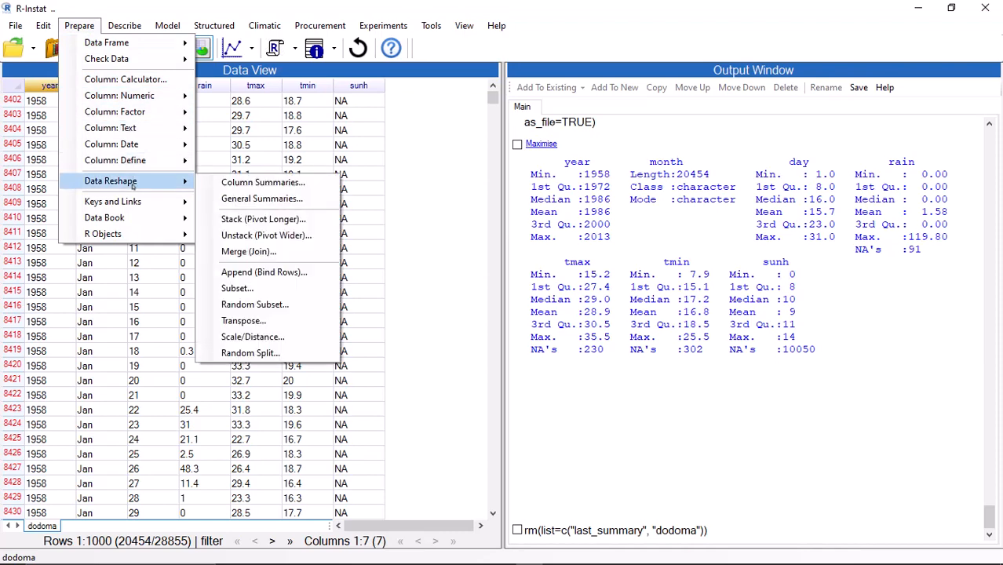
pyautogui.click(228, 182)
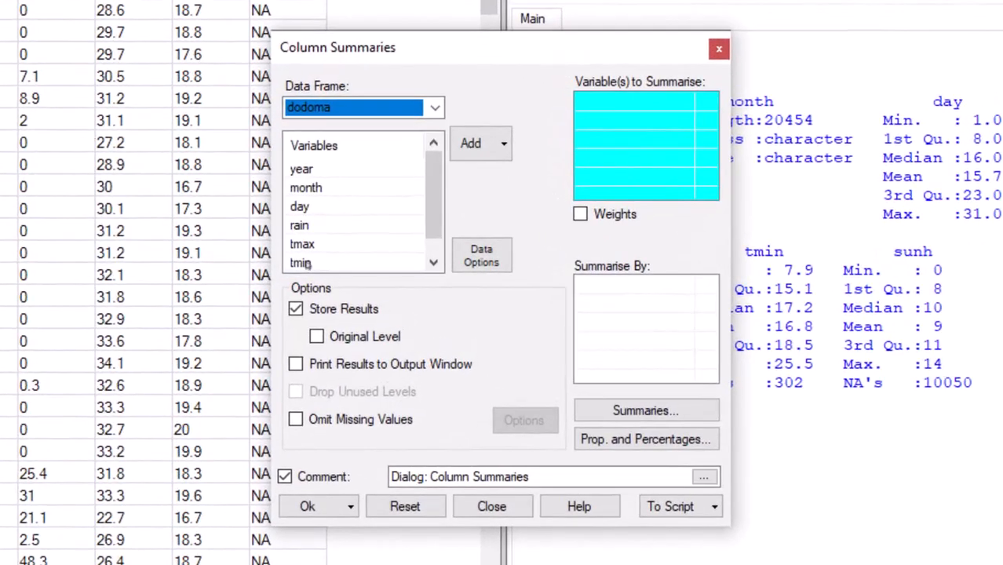
pyautogui.doubleClick(367, 269)
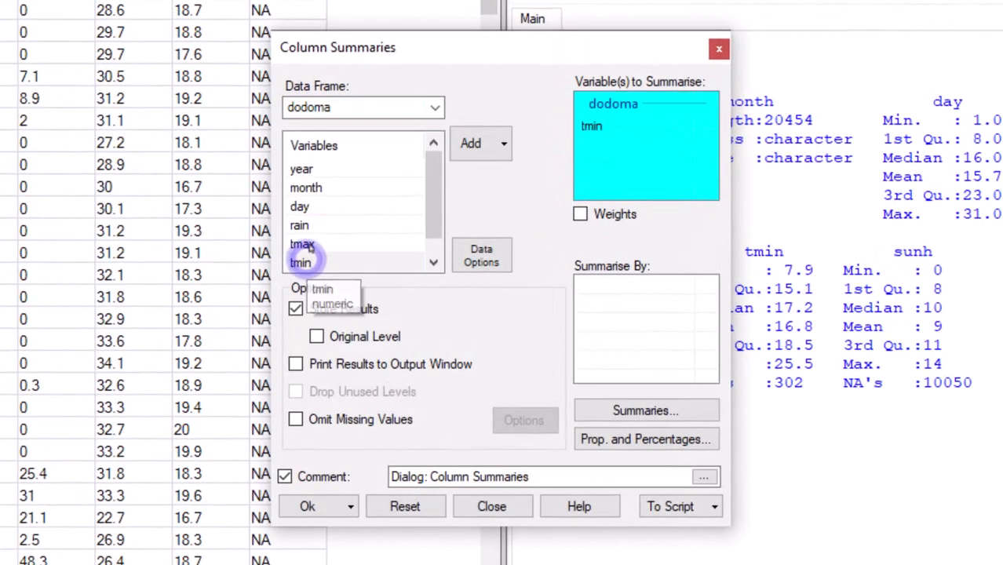
pyautogui.doubleClick(304, 244)
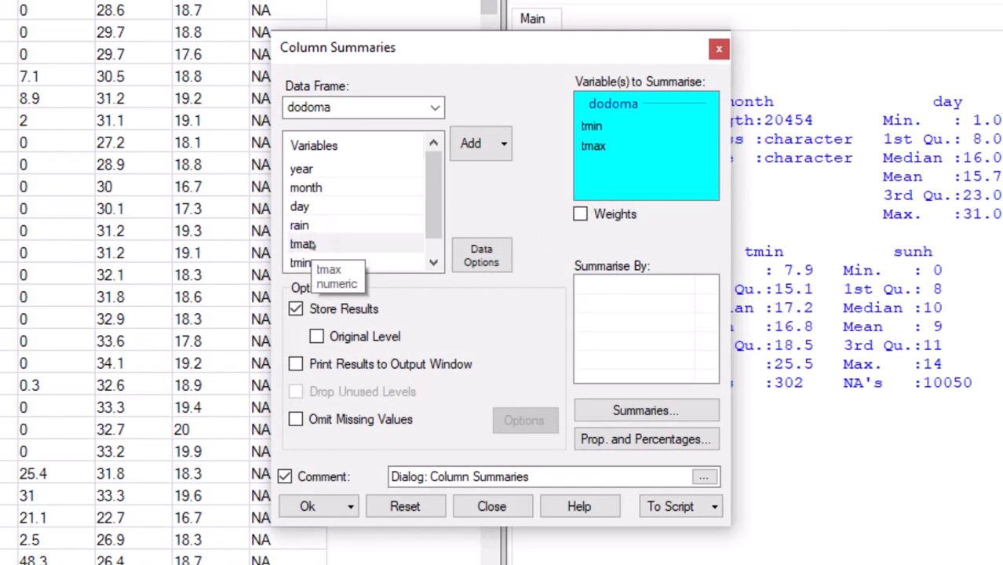
pyautogui.click(601, 292)
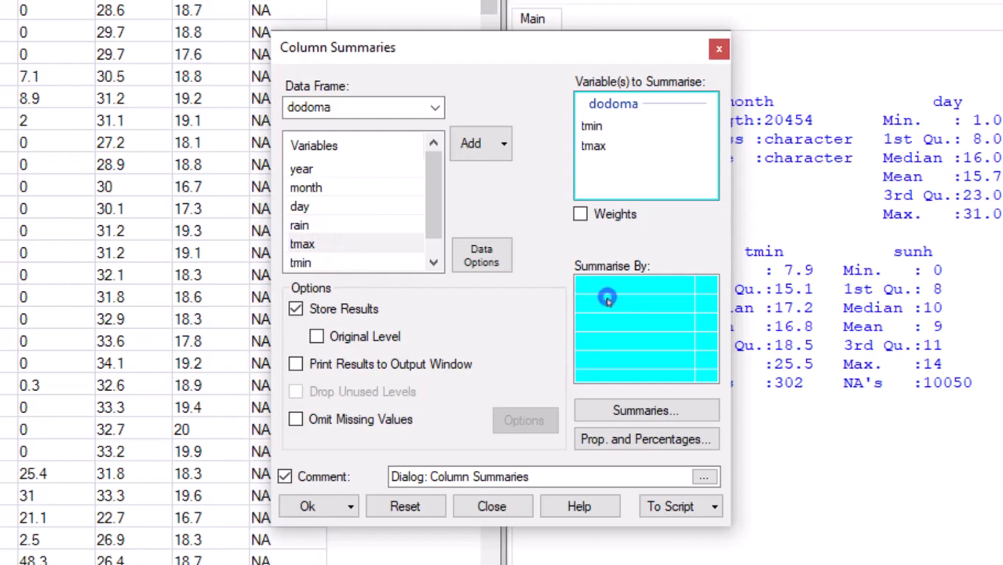
pyautogui.doubleClick(302, 170)
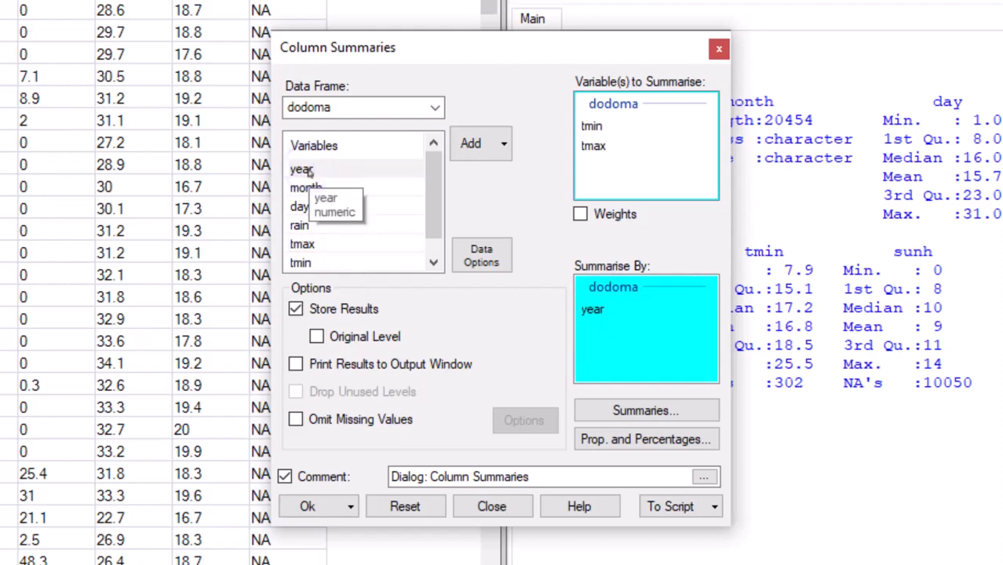
# Step: Omit missing values, choose only N Non Missing and Mean as the summaries, and run Column Summaries
pyautogui.click(295, 419)
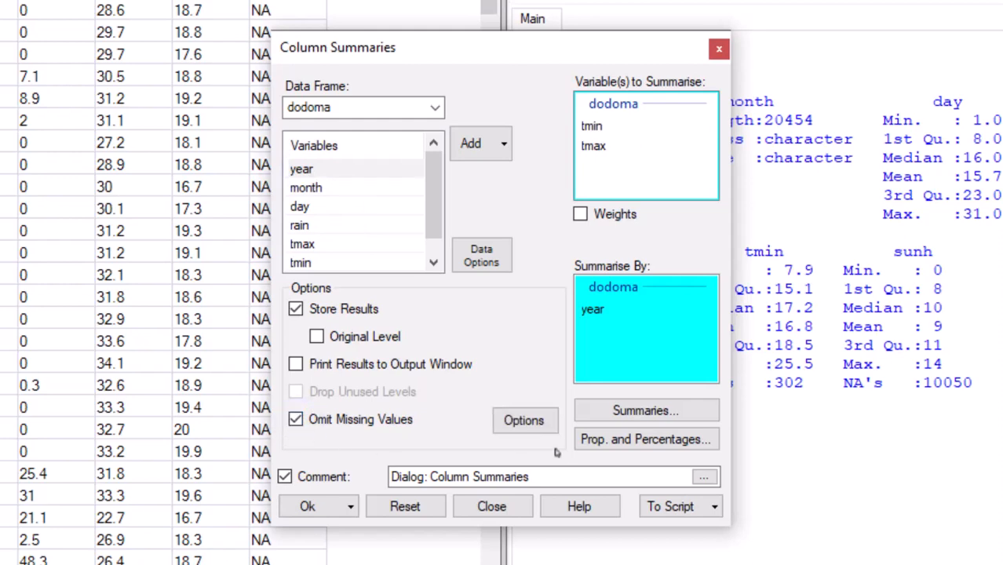
pyautogui.click(623, 411)
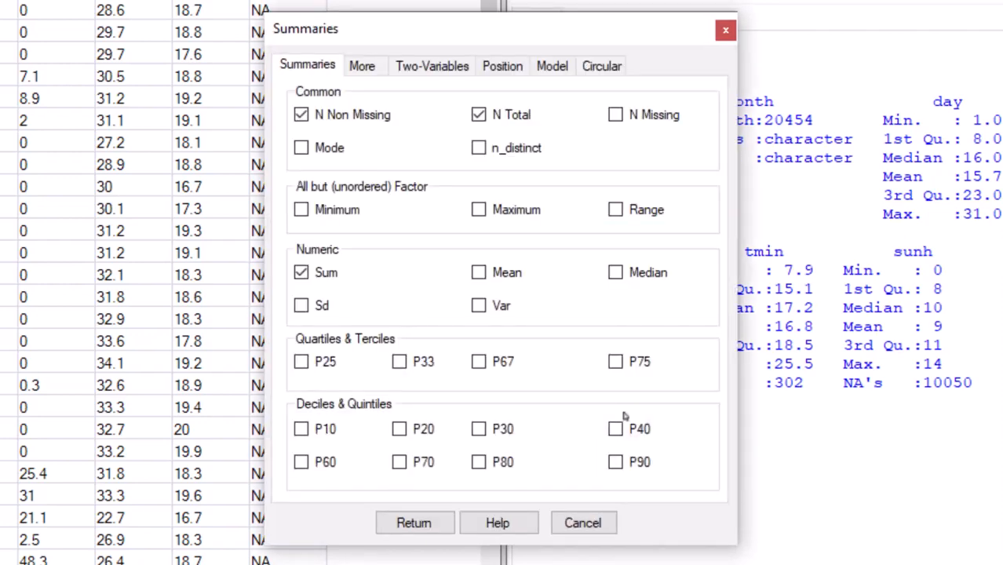
pyautogui.click(480, 273)
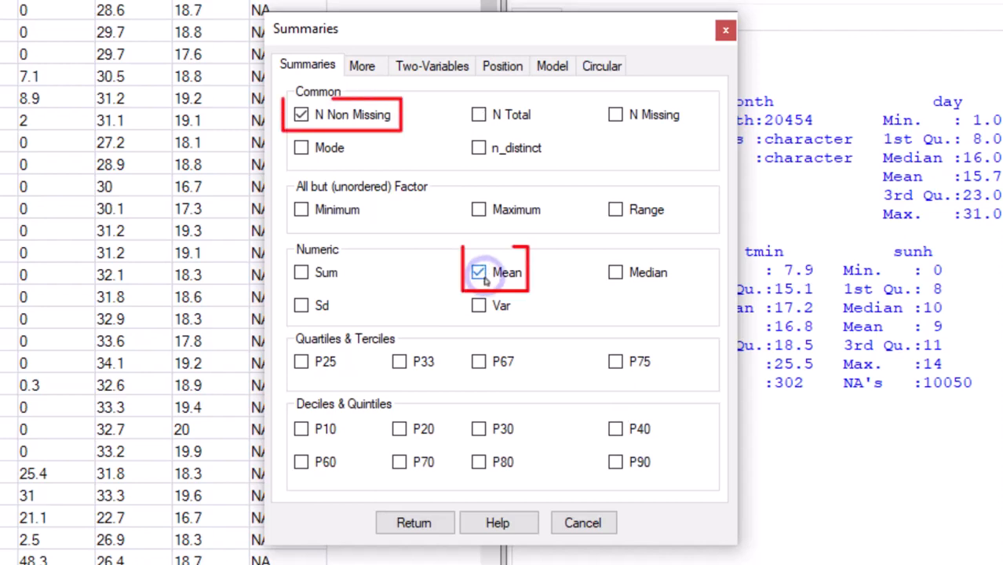
pyautogui.click(417, 521)
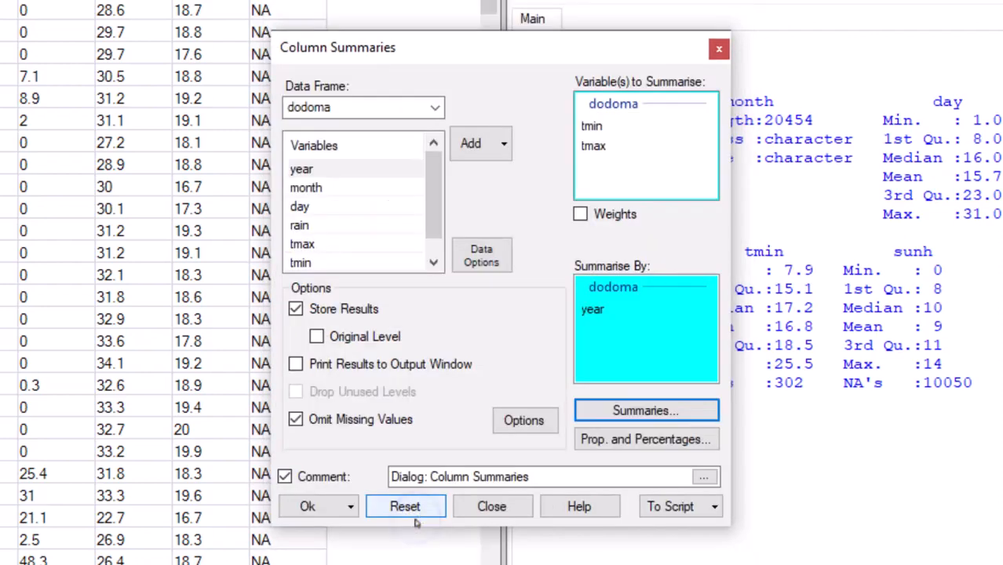
pyautogui.click(307, 506)
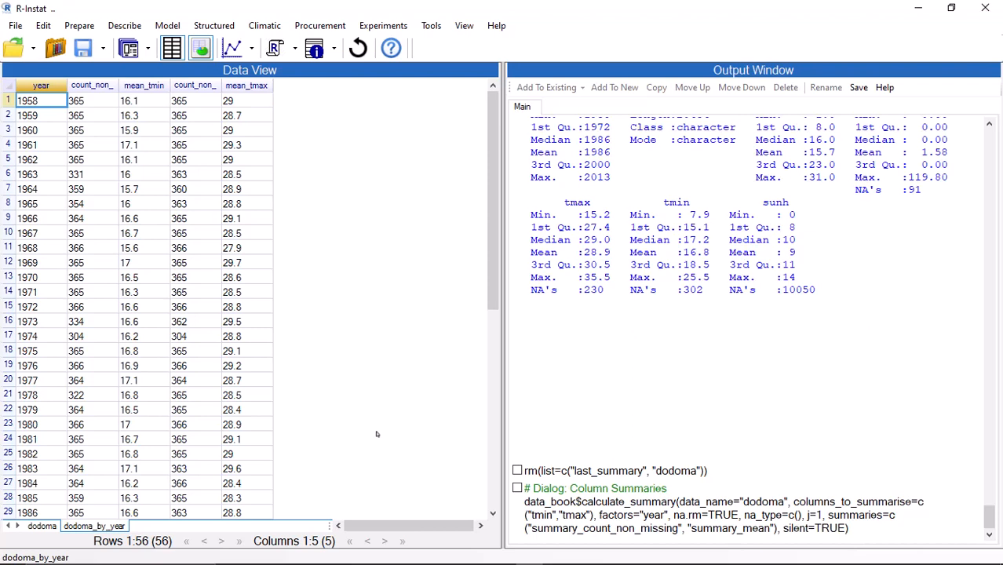
# Step: Rerun the yearly tmin and tmax Column Summaries without omitting missing values
pyautogui.click(128, 49)
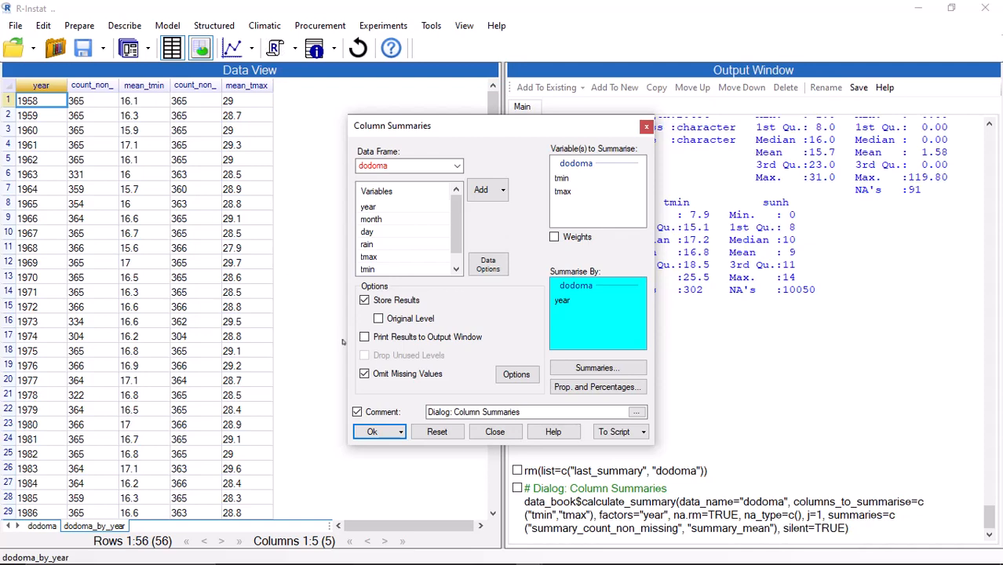
pyautogui.click(364, 374)
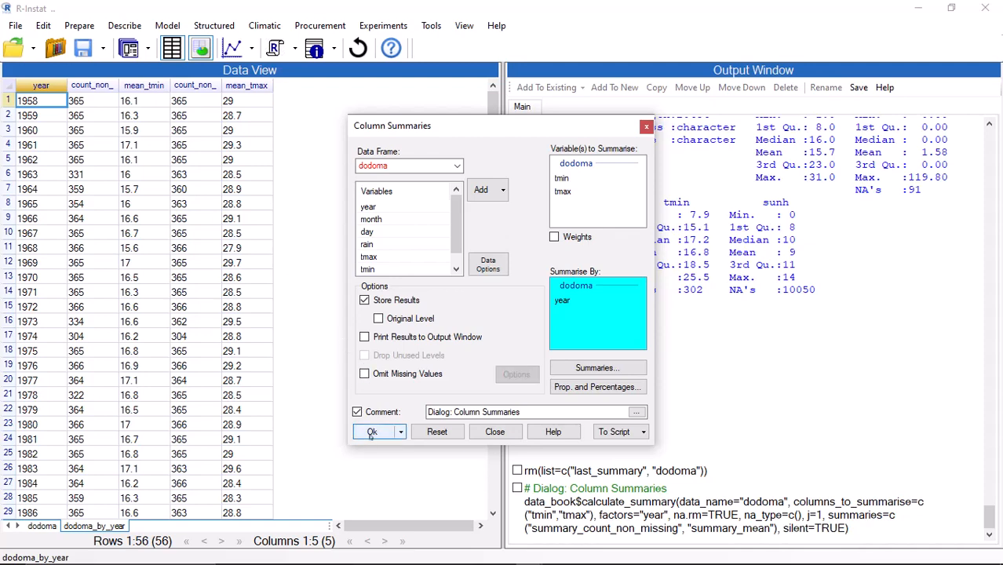
pyautogui.click(373, 433)
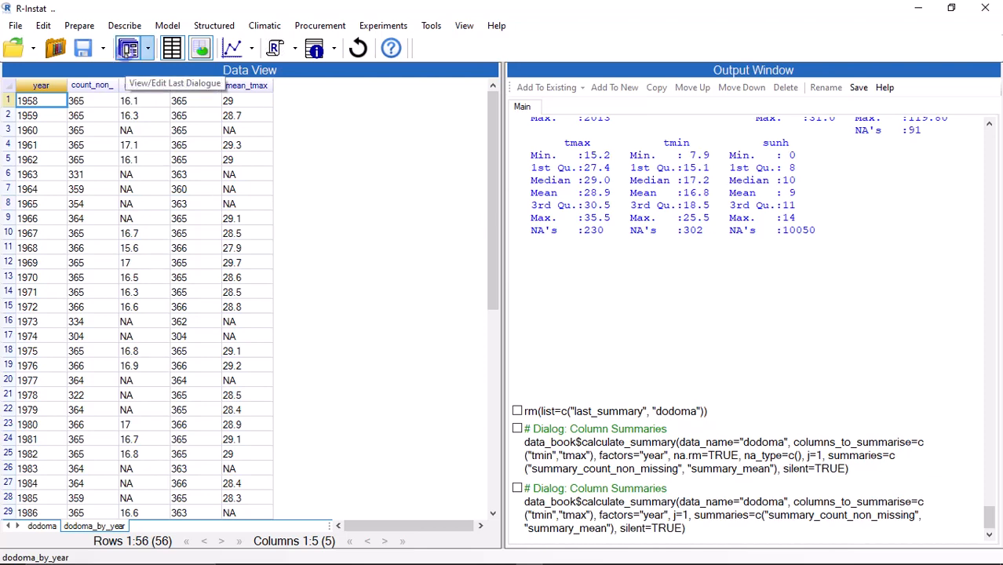
# Step: Turn Omit Missing Values back on in Column Summaries and run the yearly summaries again
pyautogui.click(129, 48)
pyautogui.click(364, 375)
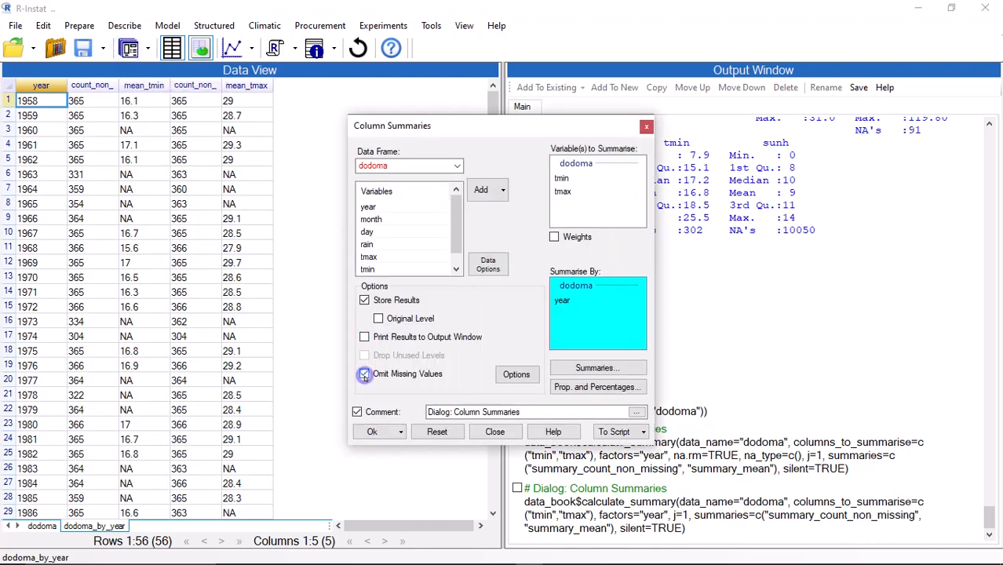
pyautogui.click(372, 433)
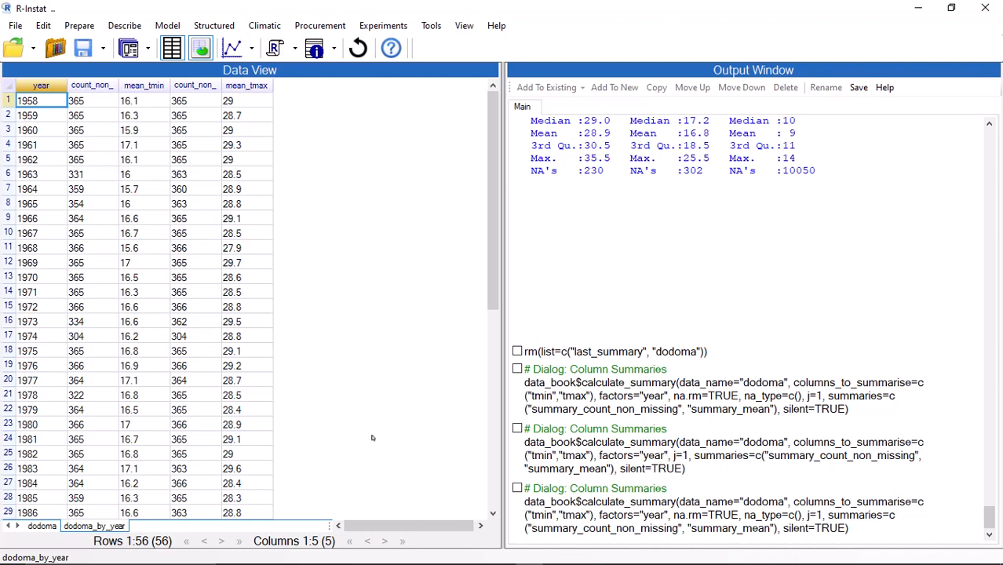
# Step: Draw a line plot of mean_tmax against year from dodoma_by_year with points and a line of best fit, keeping the dialog open
pyautogui.click(124, 25)
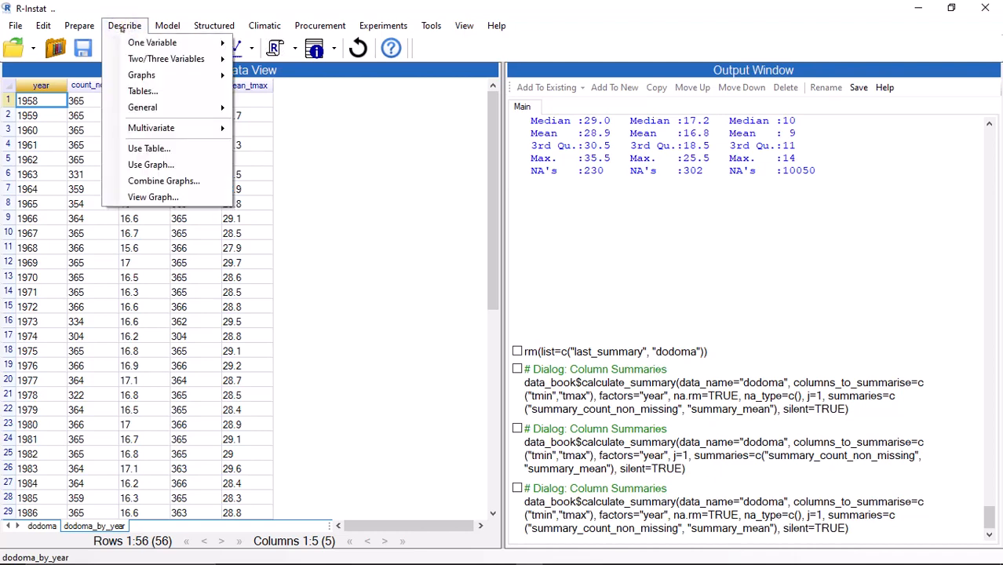
pyautogui.moveTo(157, 75)
pyautogui.click(302, 139)
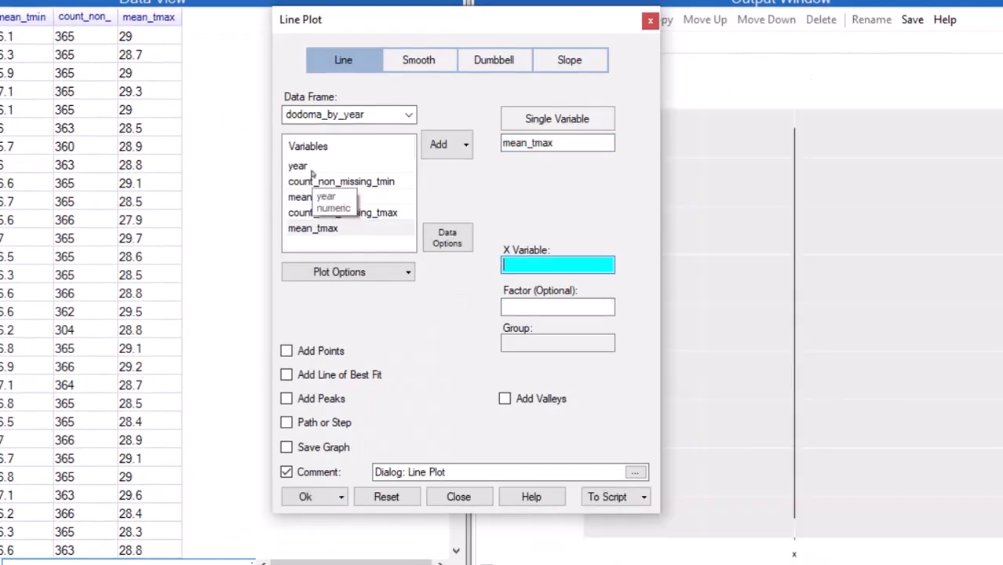
pyautogui.click(311, 171)
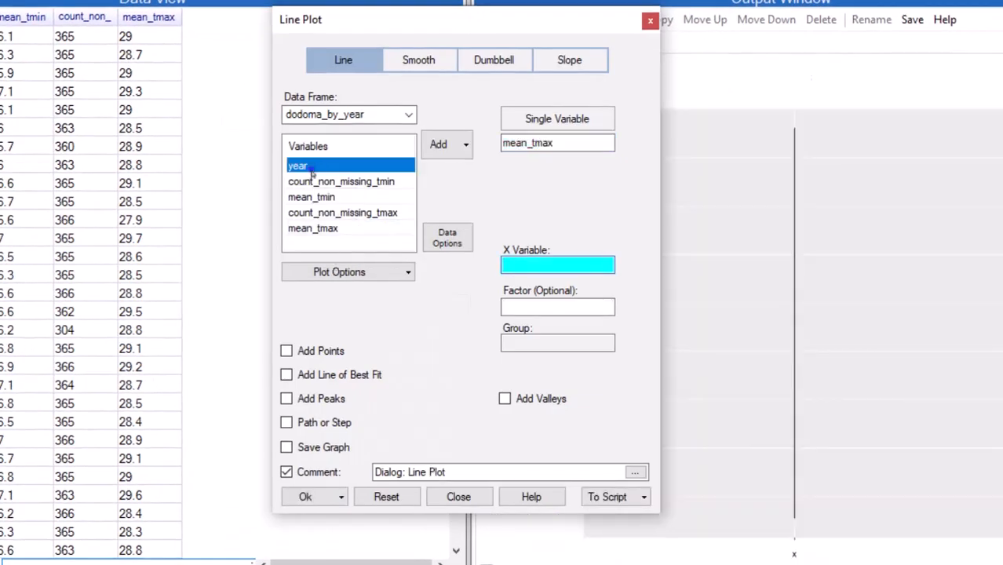
pyautogui.doubleClick(312, 170)
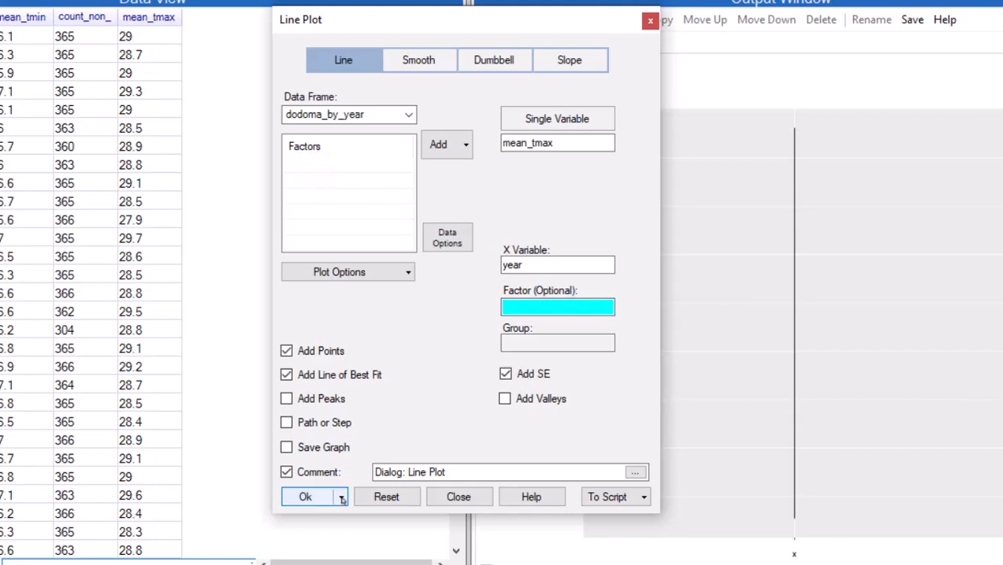
pyautogui.click(343, 499)
pyautogui.click(346, 540)
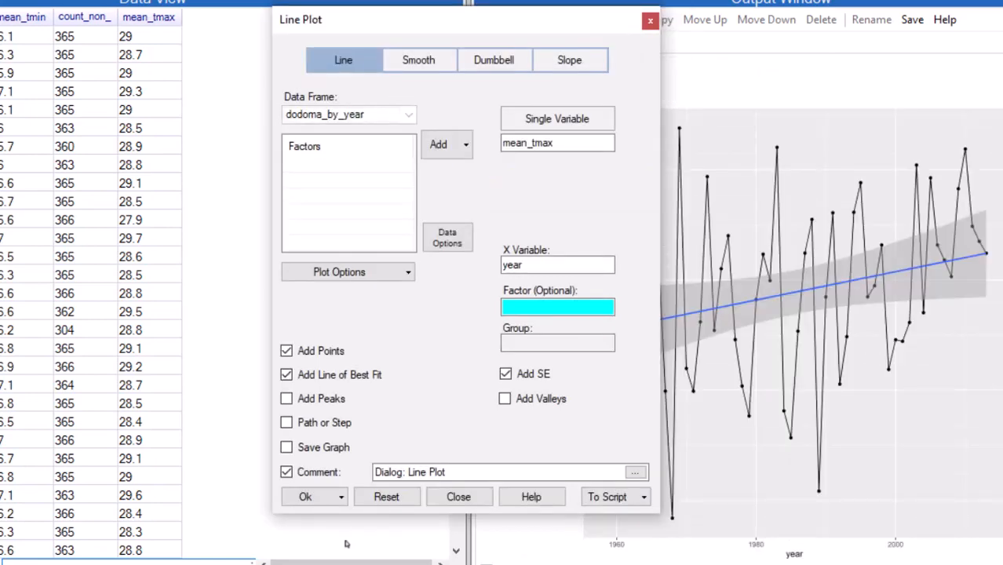
# Step: Replace the plotted variable with mean_tmin and draw the line plot against year
pyautogui.click(562, 143)
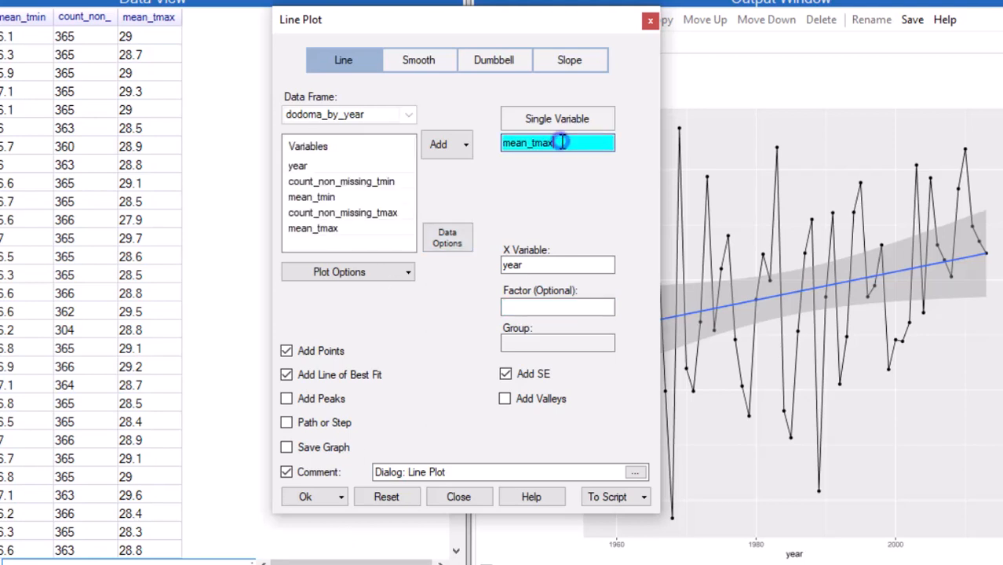
pyautogui.doubleClick(314, 197)
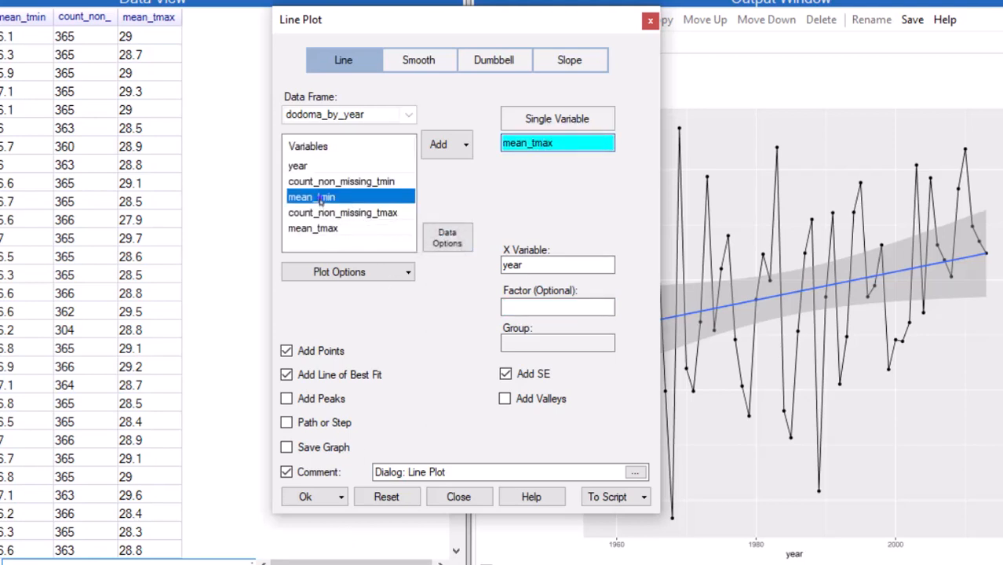
pyautogui.click(304, 497)
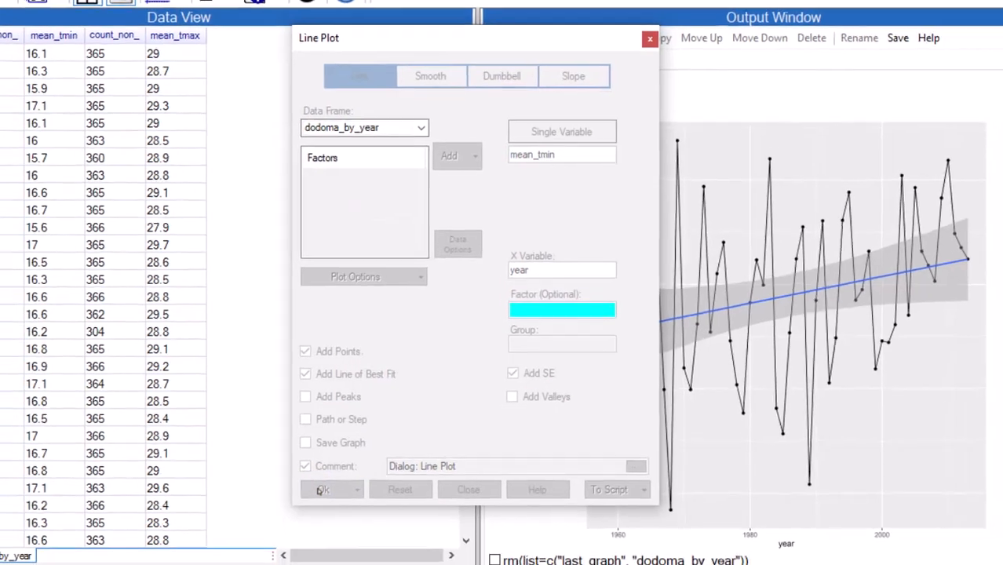
# Step: View the mean_tmin line plot maximised to examine its trend over the years, and close the enlarged view
pyautogui.click(540, 302)
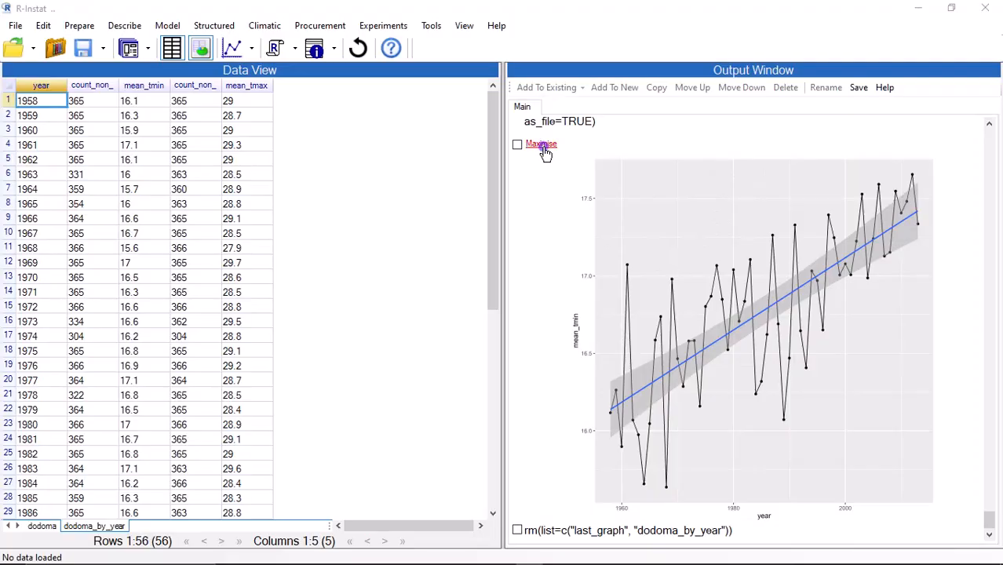
pyautogui.click(544, 149)
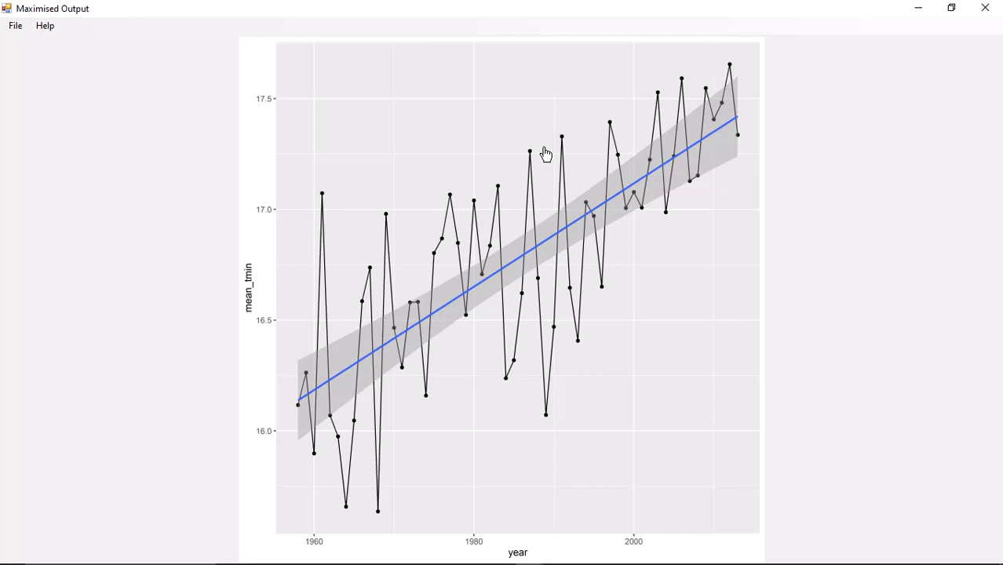
pyautogui.click(985, 7)
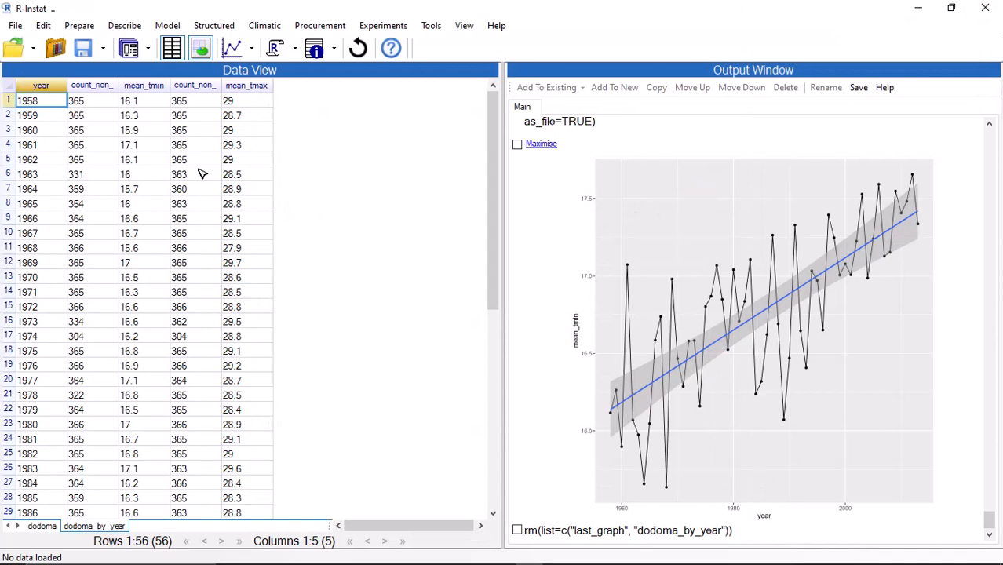
# Step: Save the data book as the RDS file dodoma in the Documents folder, checking the full save path before confirming
pyautogui.click(15, 25)
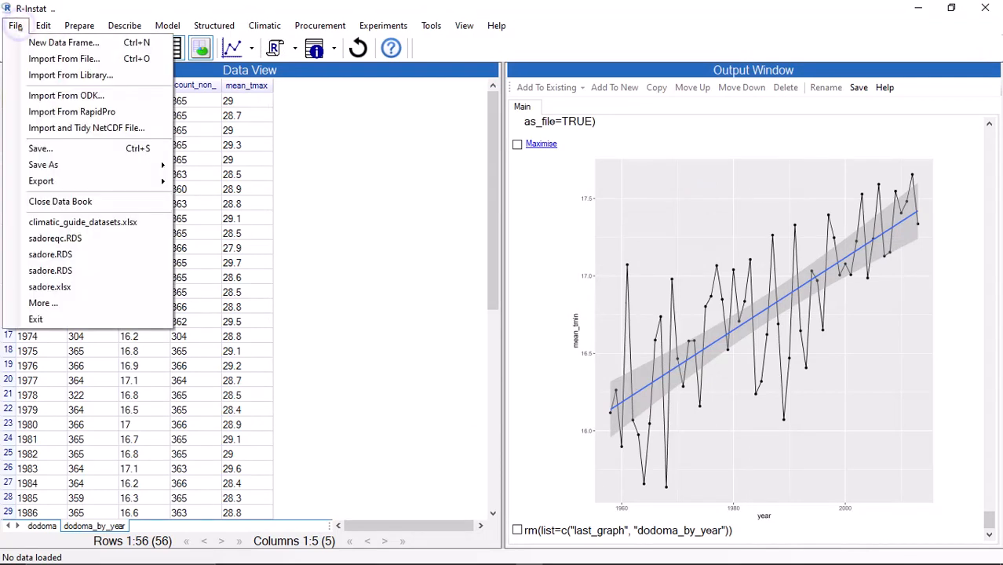
pyautogui.moveTo(59, 164)
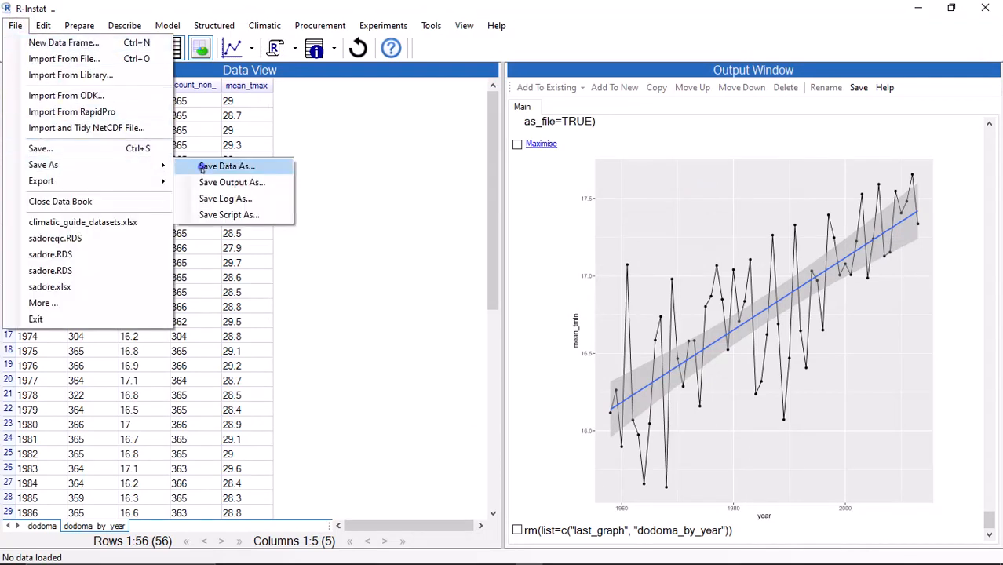
pyautogui.click(202, 168)
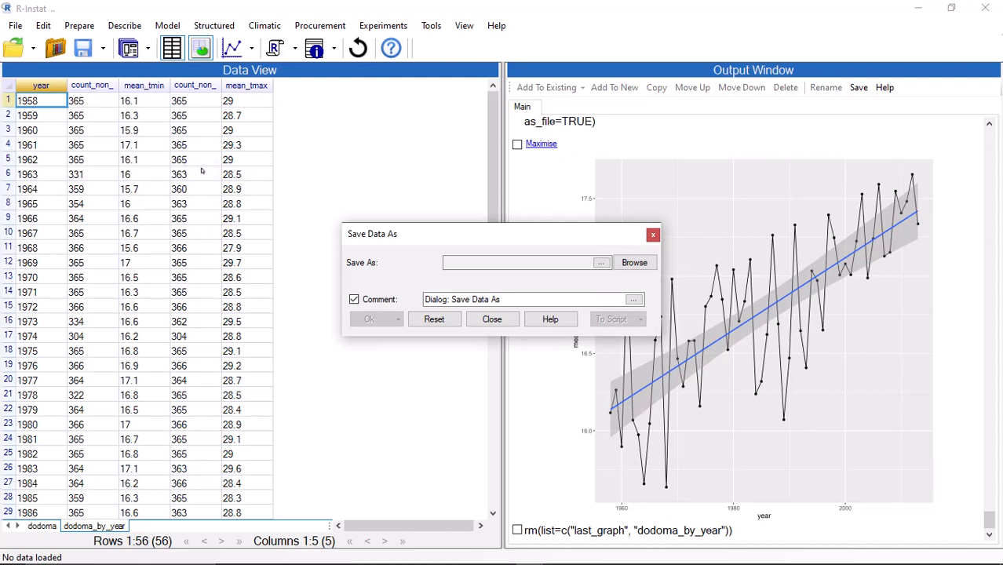
pyautogui.hotkey('ctrl', 's')
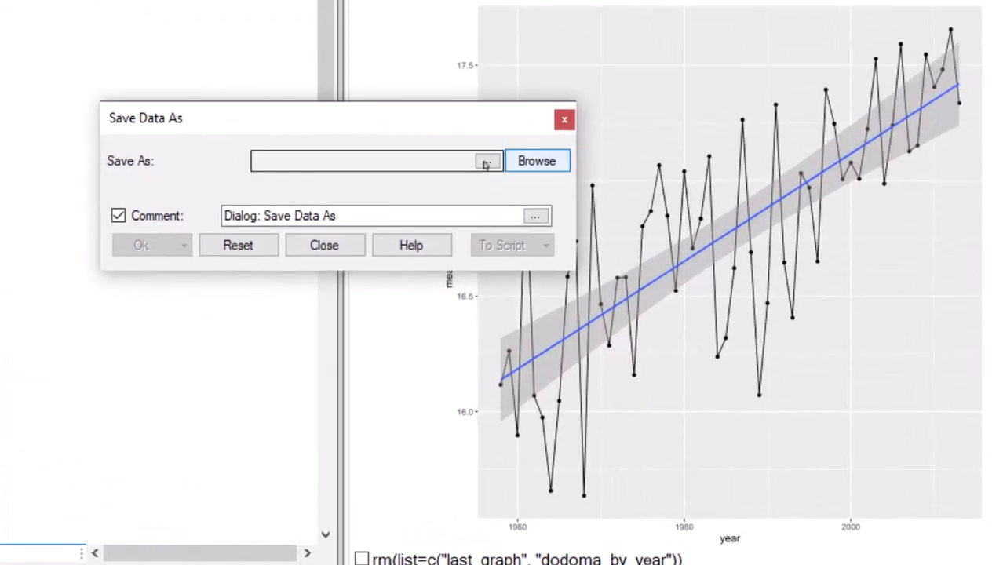
pyautogui.click(635, 265)
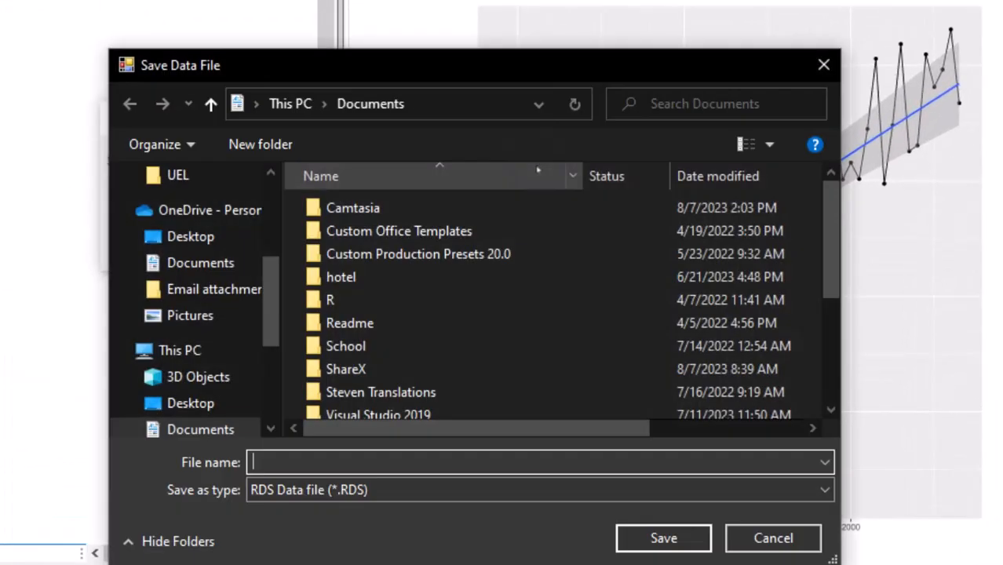
pyautogui.write('dodoma')
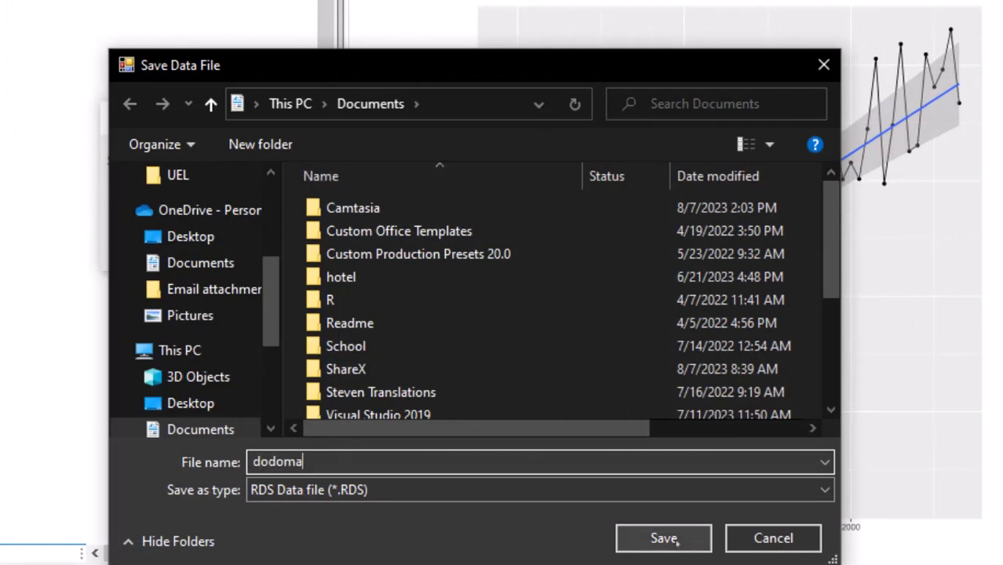
pyautogui.click(667, 539)
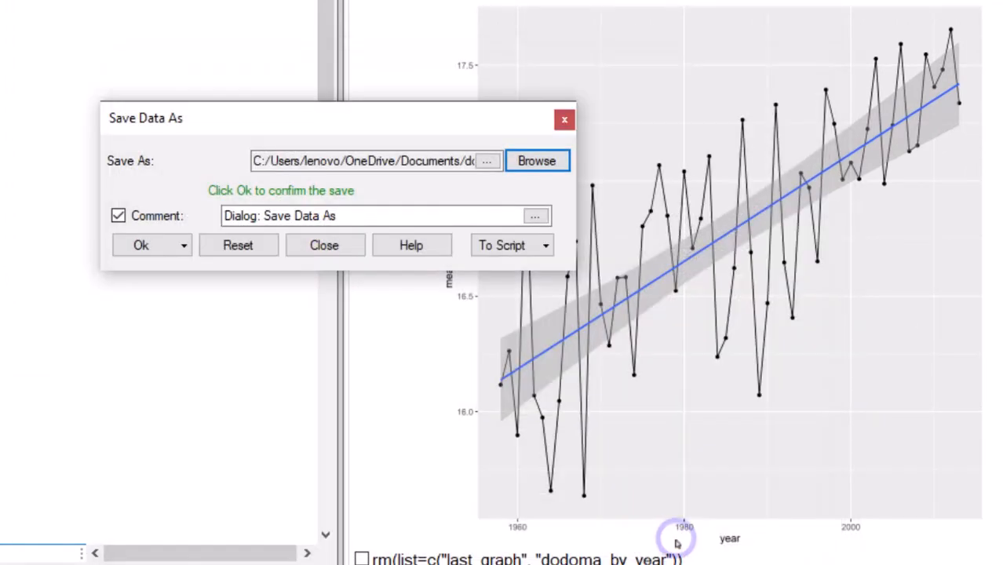
pyautogui.click(487, 162)
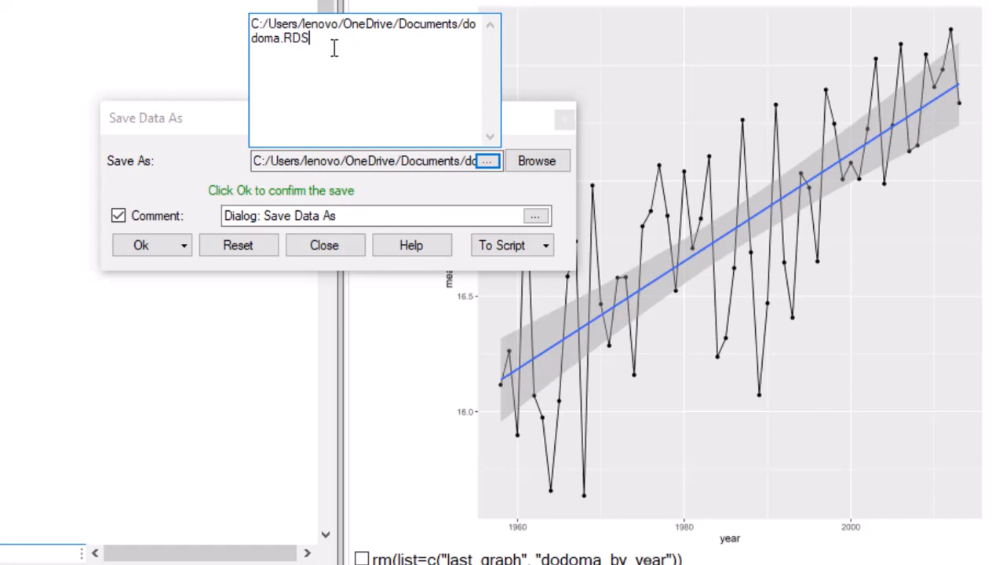
pyautogui.click(151, 248)
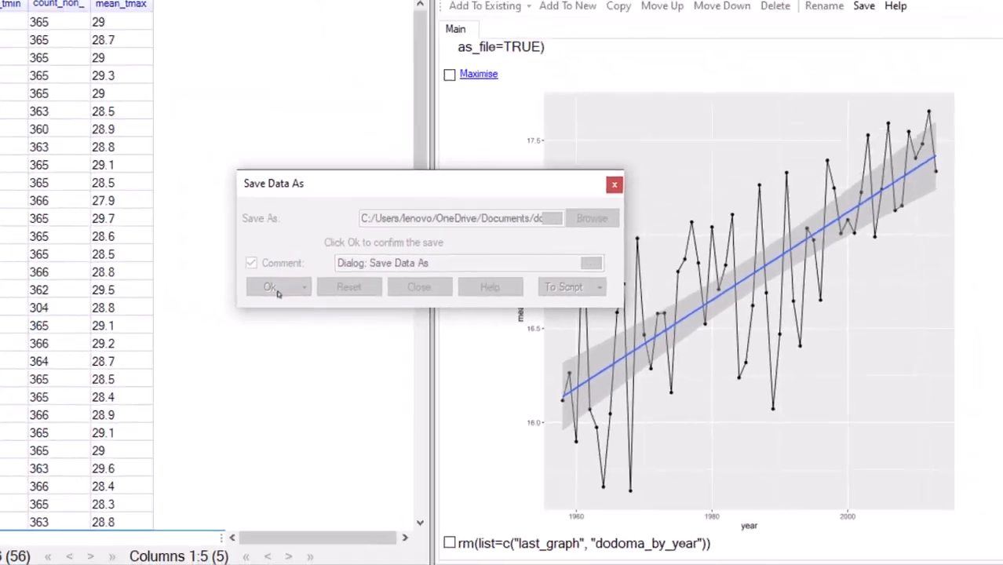